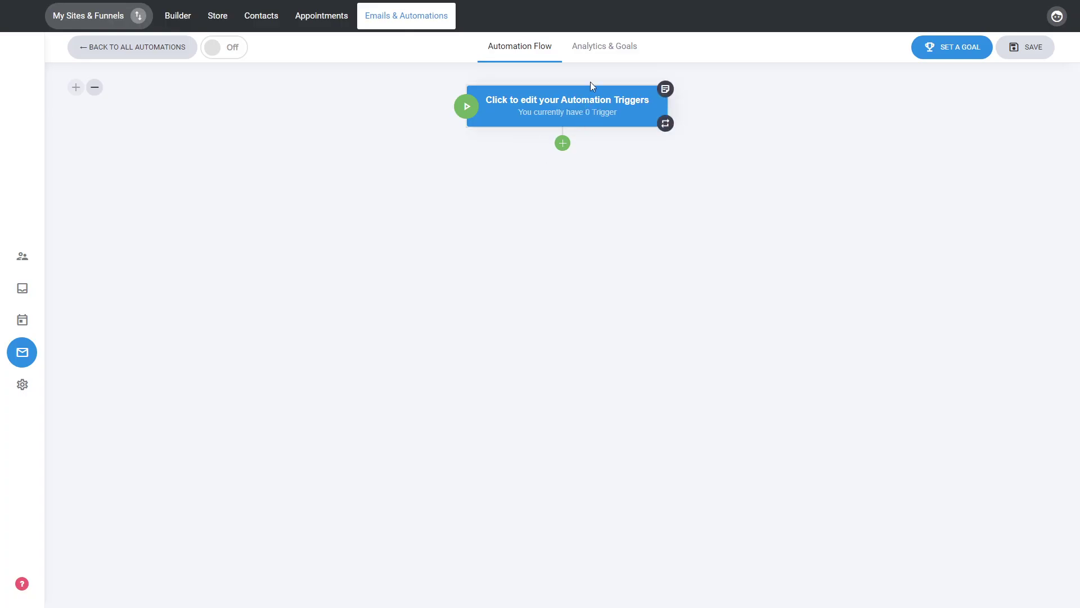
- Add a Delay step beneath the automation trigger that holds the flow for a specific time of 1 hour
{"action": "left_click", "coordinate": [563, 144]}
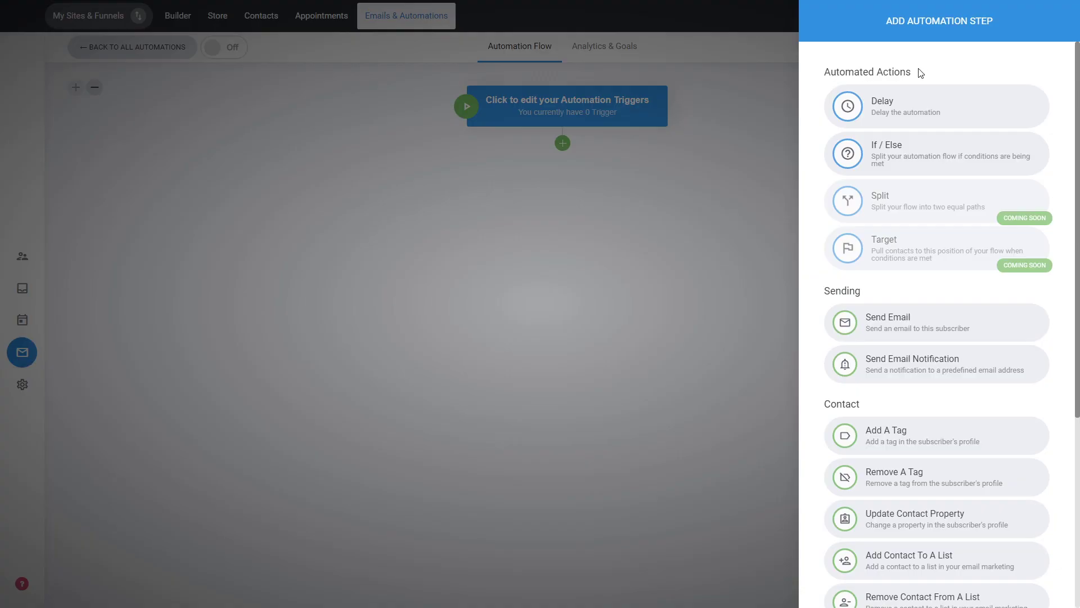
{"action": "left_click", "coordinate": [913, 117]}
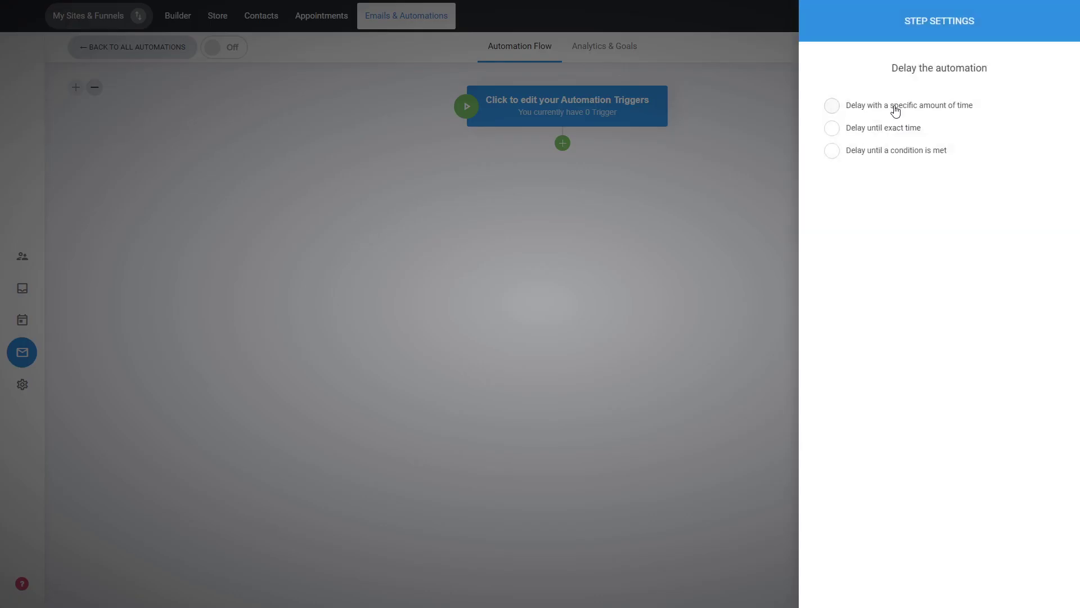
{"action": "left_click", "coordinate": [895, 107]}
{"action": "left_click", "coordinate": [913, 220]}
{"action": "type", "text": "1"}
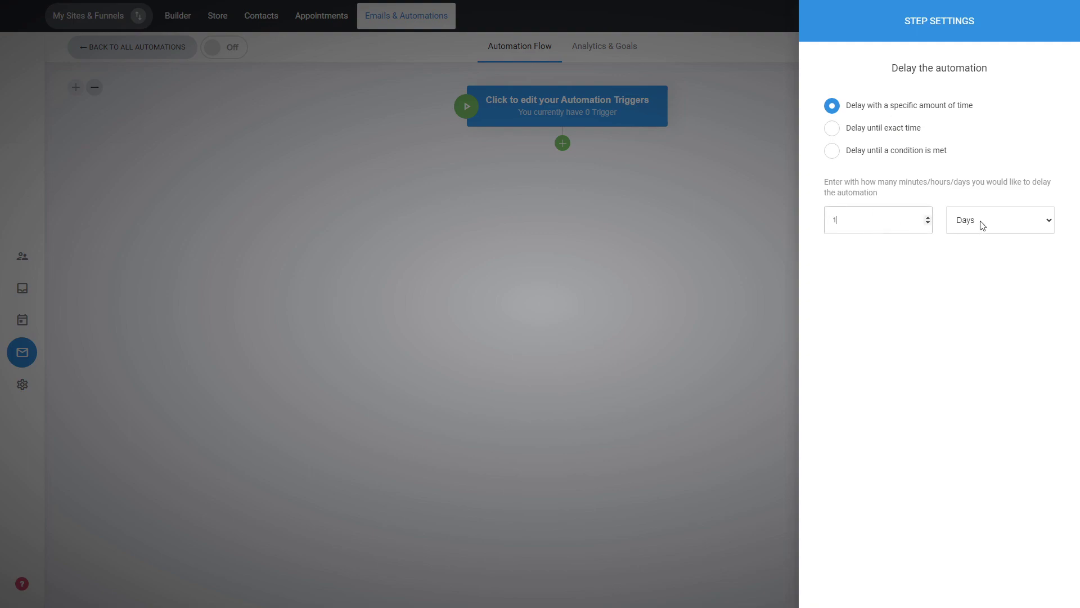
{"action": "left_click", "coordinate": [981, 256]}
{"action": "left_click", "coordinate": [563, 280]}
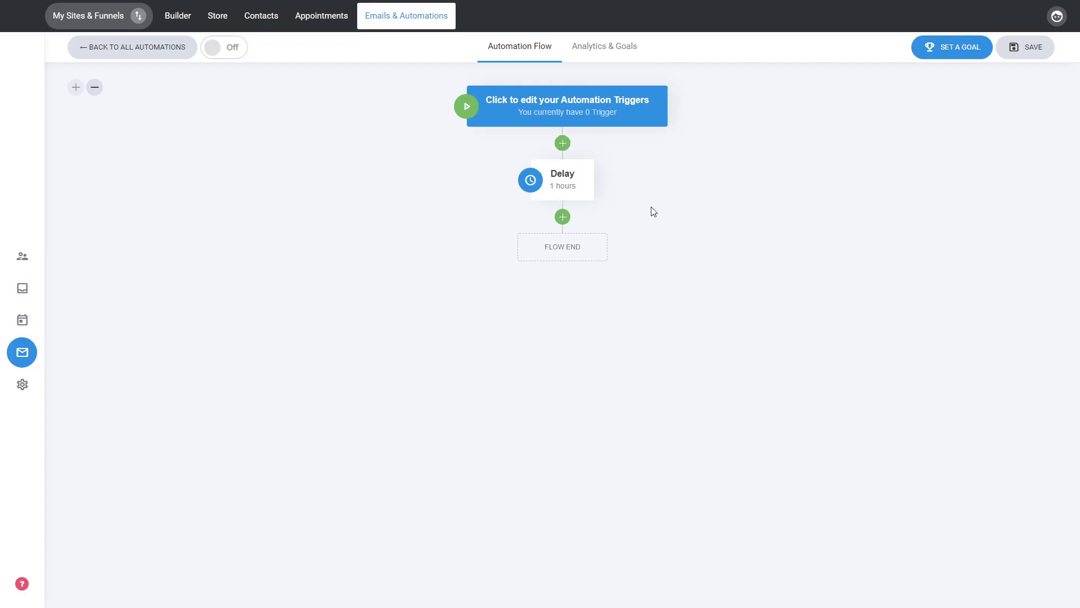
- Add a Send Email step after the delay with the subject "Welcome {first_name}", using the first_name CRM property
{"action": "left_click", "coordinate": [563, 217]}
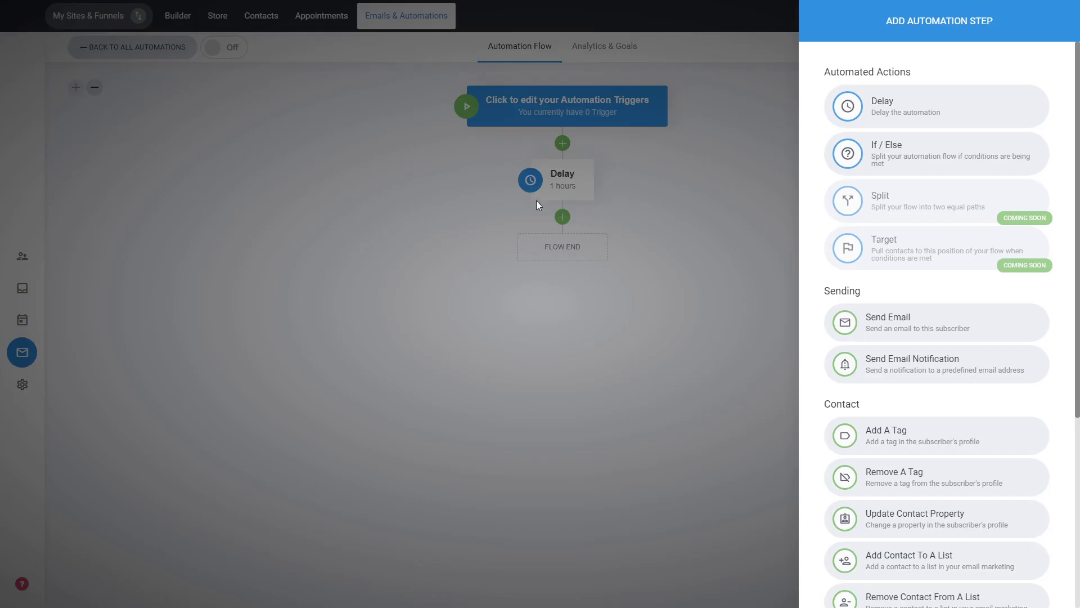
{"action": "left_click", "coordinate": [914, 332]}
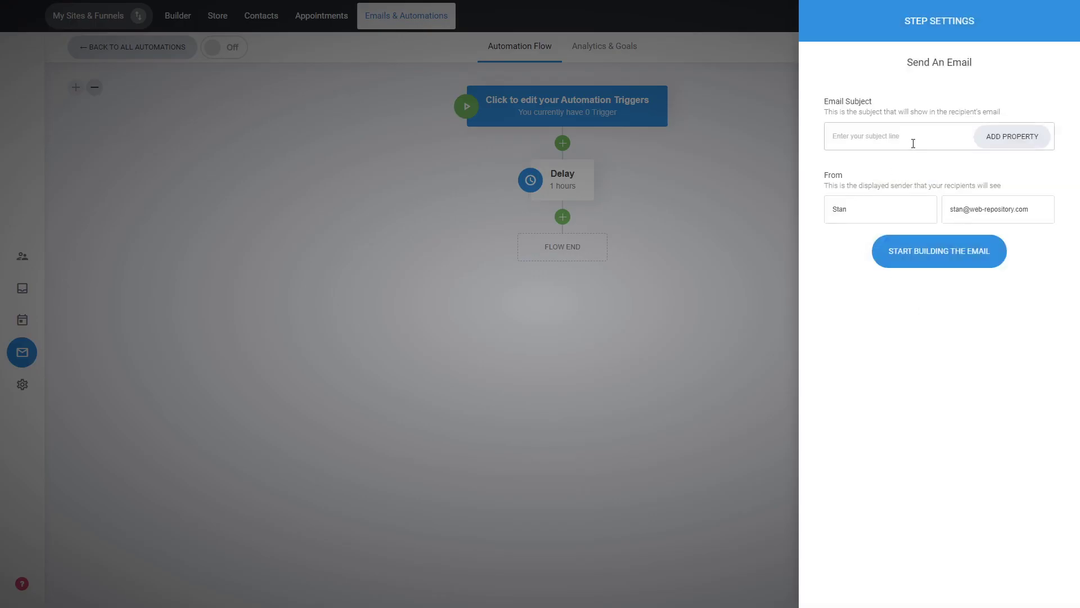
{"action": "type", "text": "Welcome"}
{"action": "left_click", "coordinate": [1010, 144]}
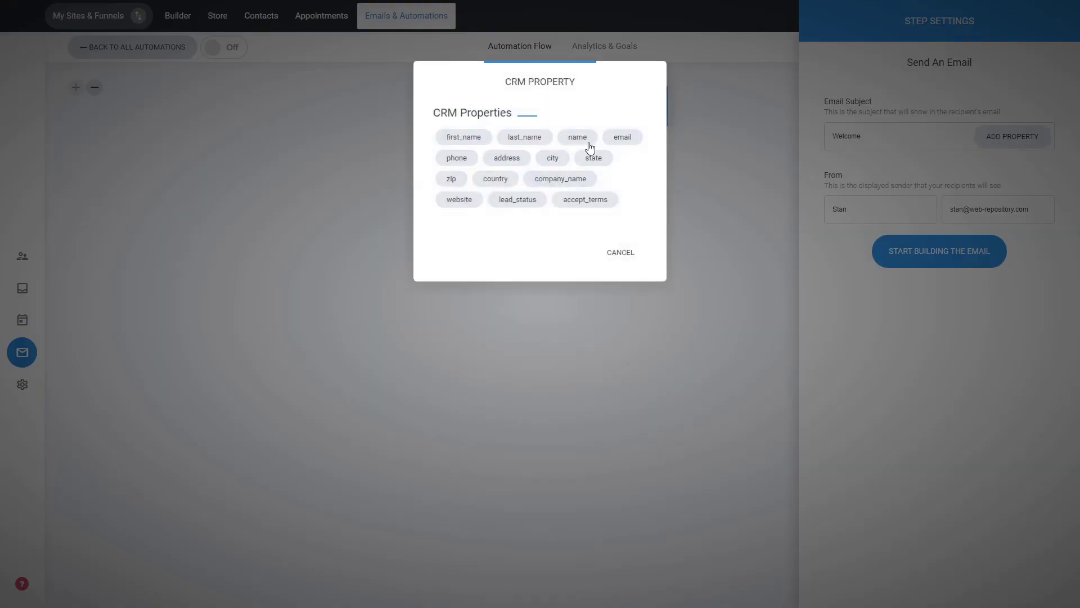
{"action": "left_click", "coordinate": [469, 142]}
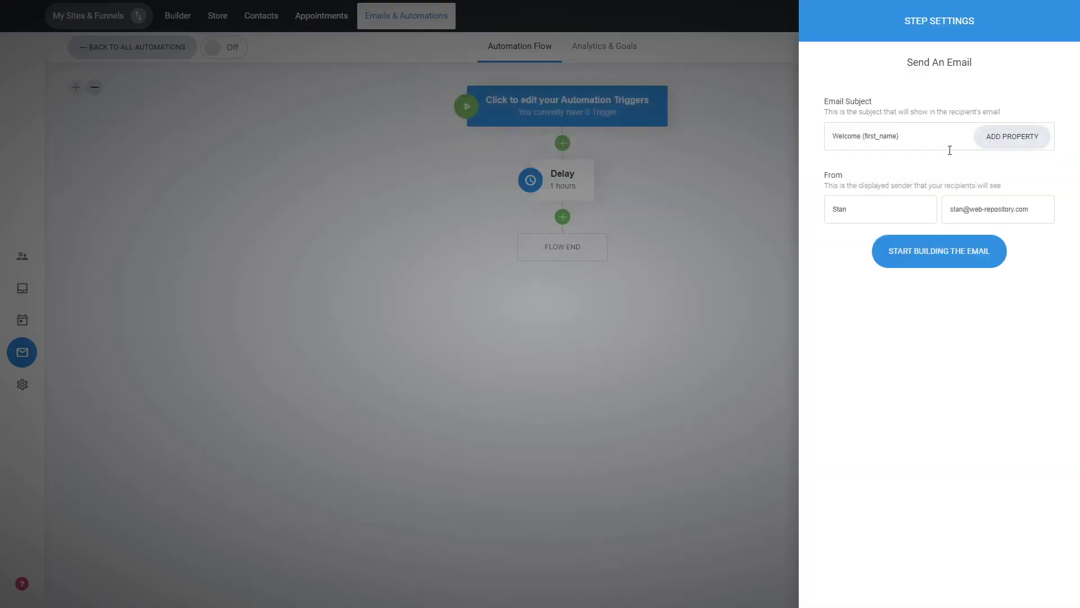
- Build the email from the "Have You Tried?" template and save its design to the Send Email step
{"action": "left_click", "coordinate": [940, 255]}
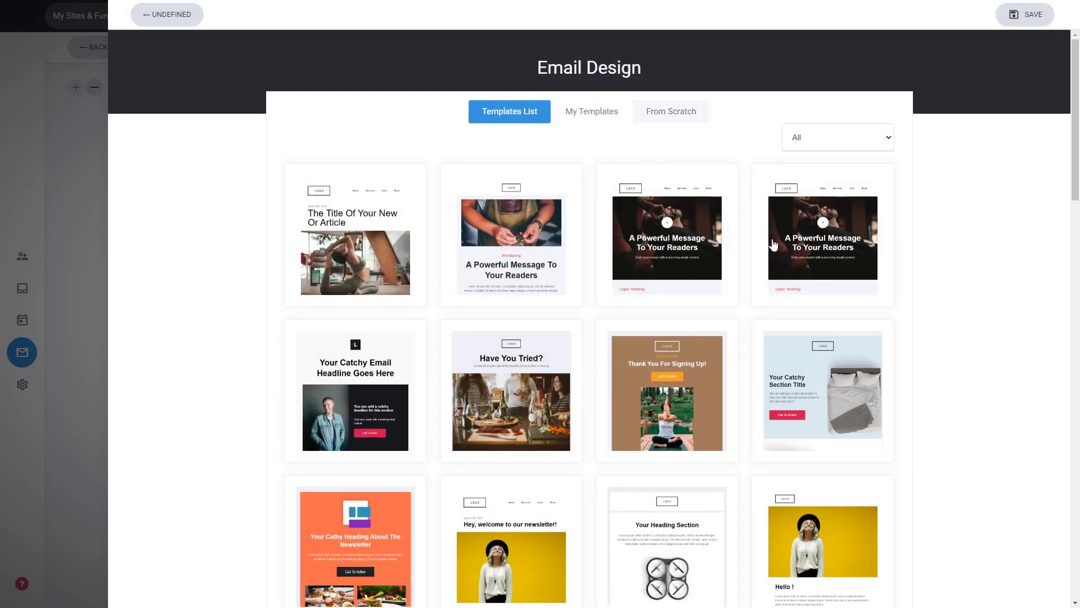
{"action": "left_click", "coordinate": [518, 382]}
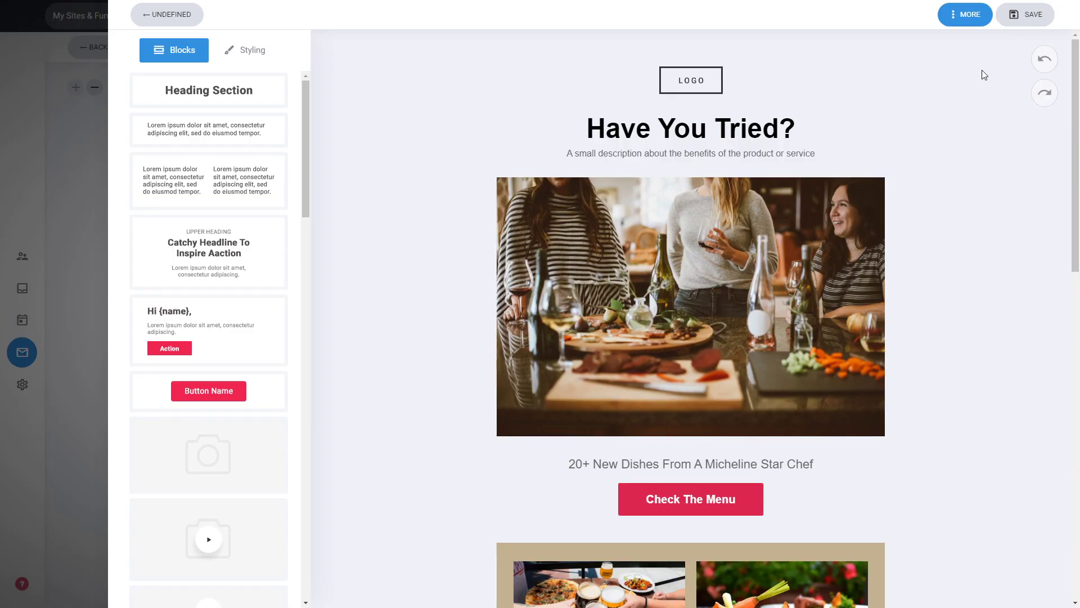
{"action": "left_click", "coordinate": [967, 21]}
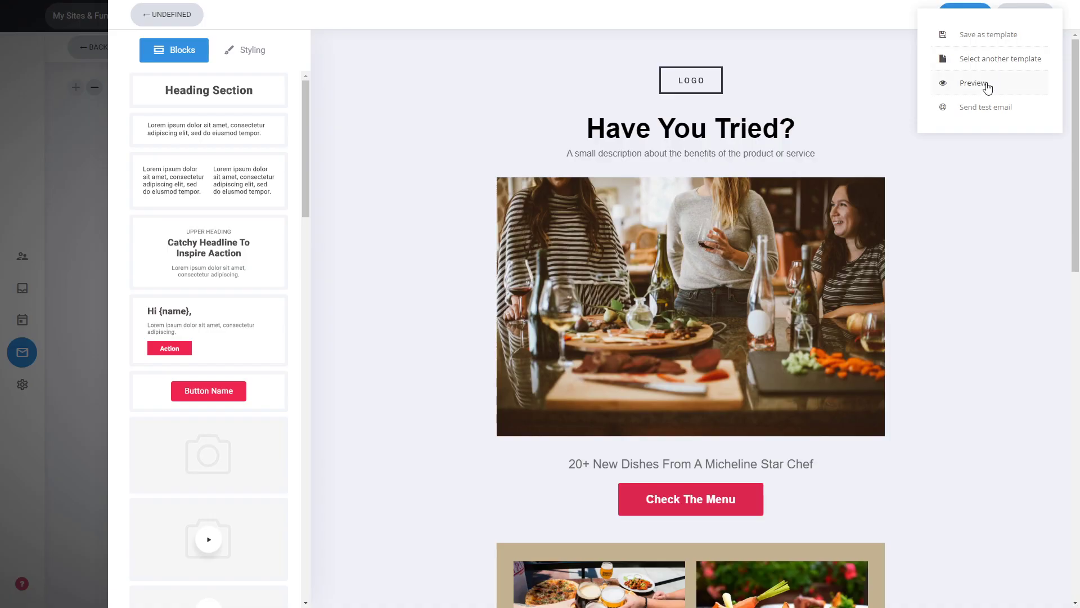
{"action": "left_click", "coordinate": [963, 209]}
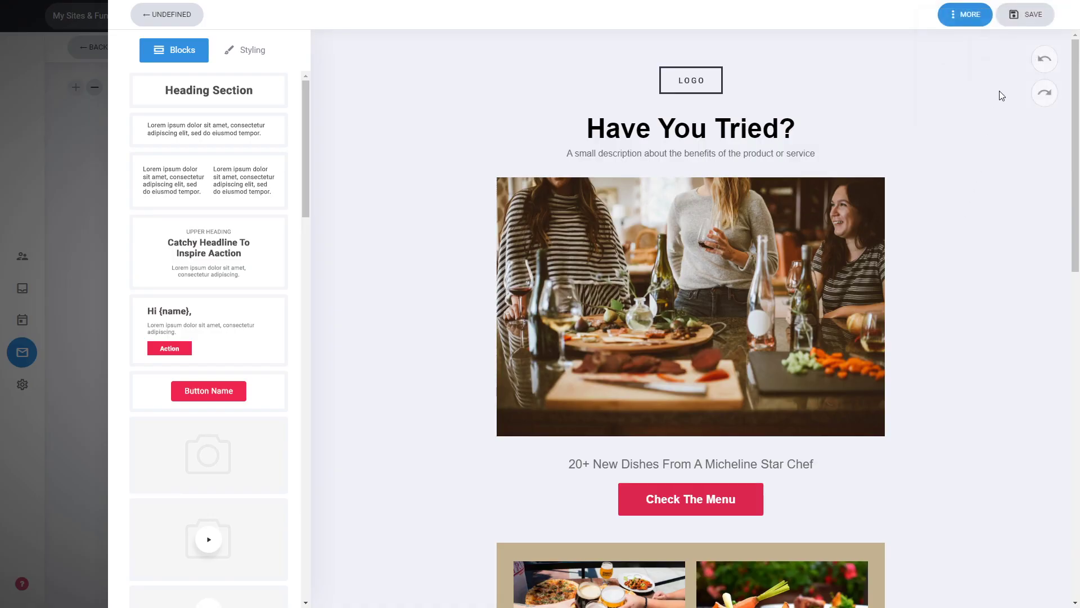
{"action": "left_click", "coordinate": [1027, 20]}
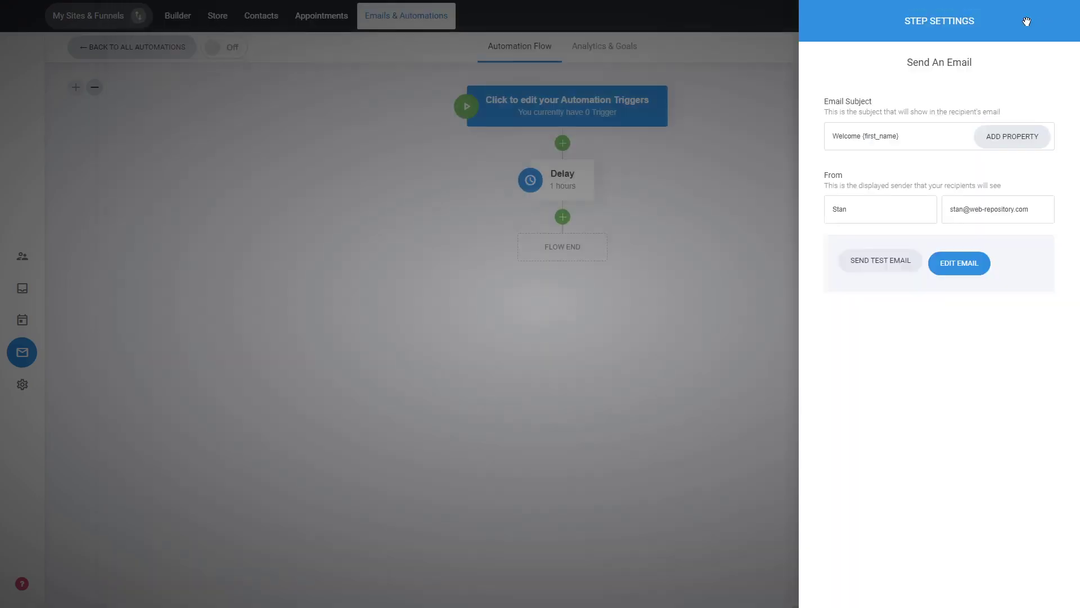
{"action": "left_click", "coordinate": [724, 405]}
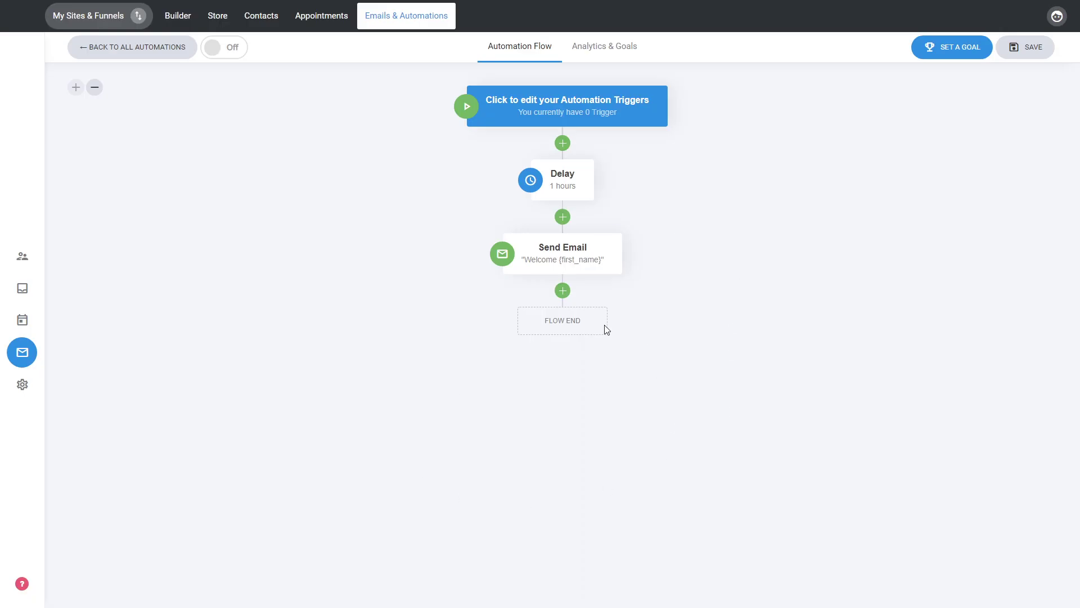
- Add an If / Else step after the email that splits the flow on the condition Country is Australia
{"action": "left_click", "coordinate": [563, 291]}
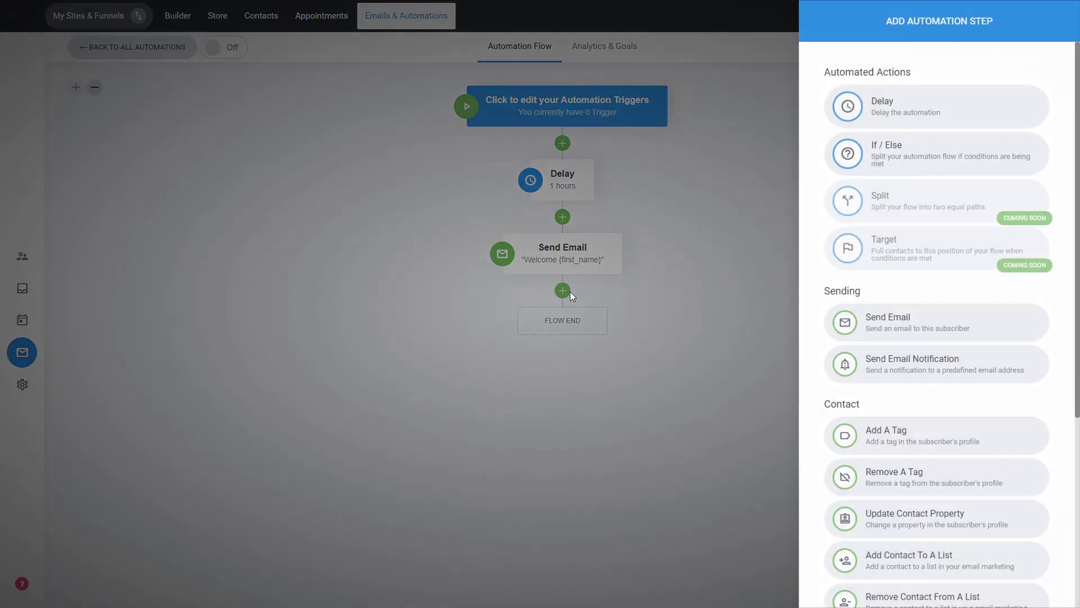
{"action": "left_click", "coordinate": [918, 158]}
{"action": "left_click", "coordinate": [872, 111]}
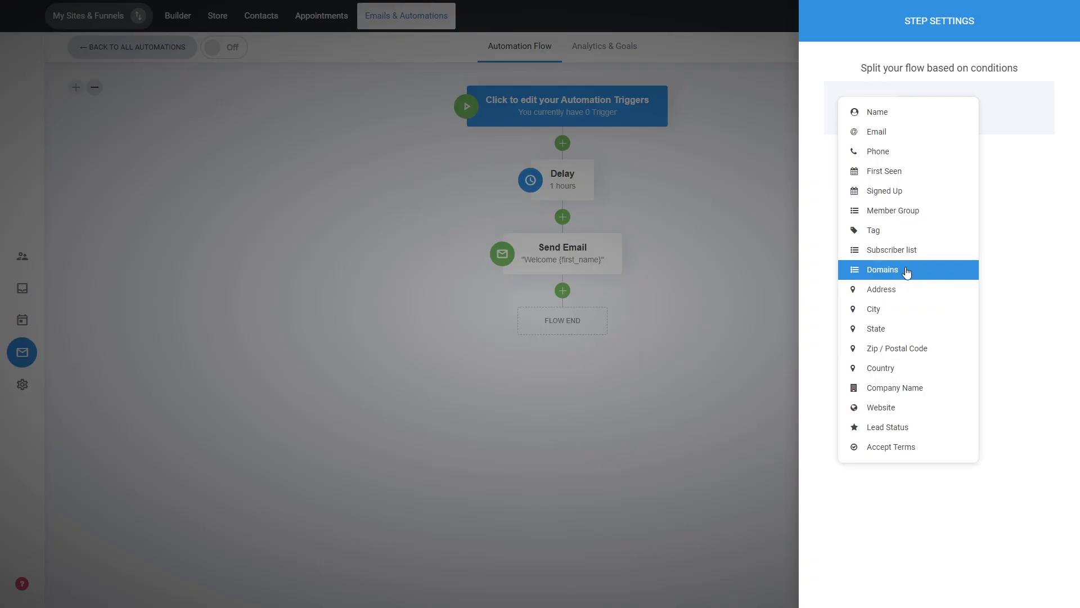
{"action": "left_click", "coordinate": [874, 374]}
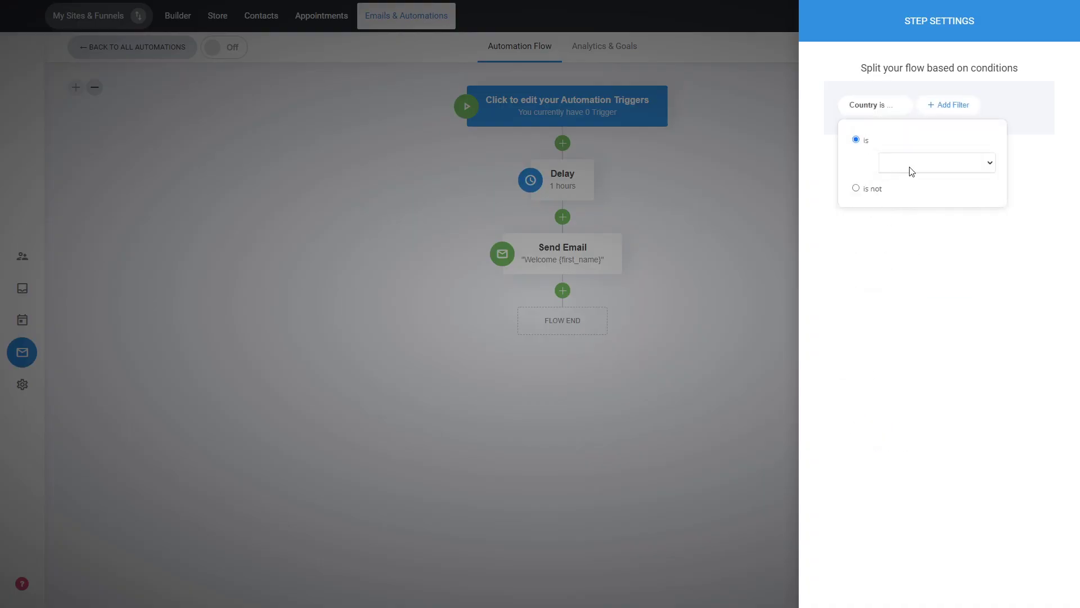
{"action": "left_click", "coordinate": [907, 303]}
{"action": "left_click", "coordinate": [911, 265]}
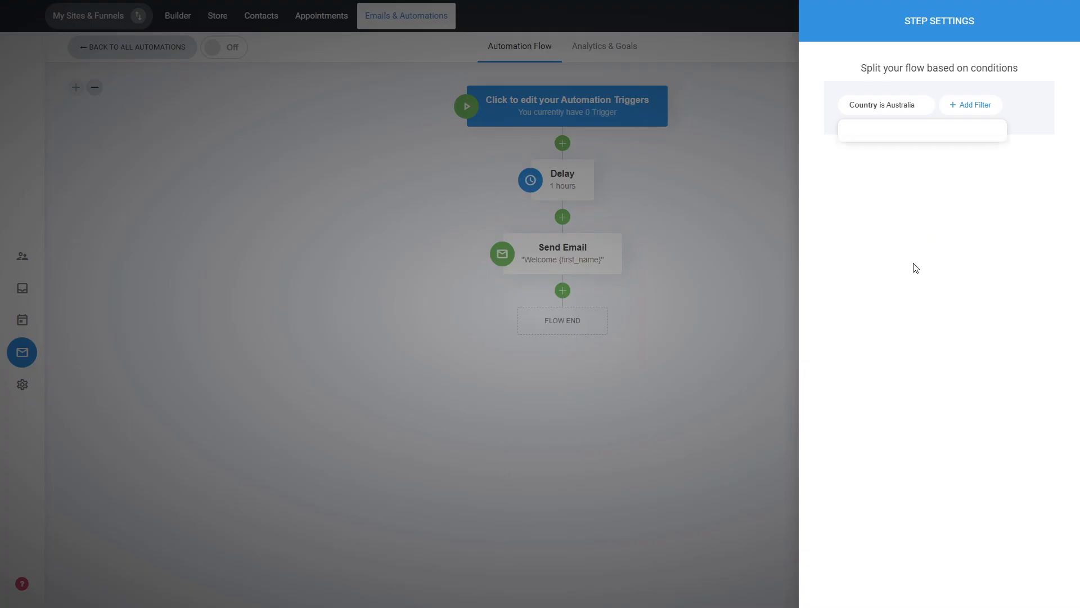
{"action": "left_click", "coordinate": [726, 277]}
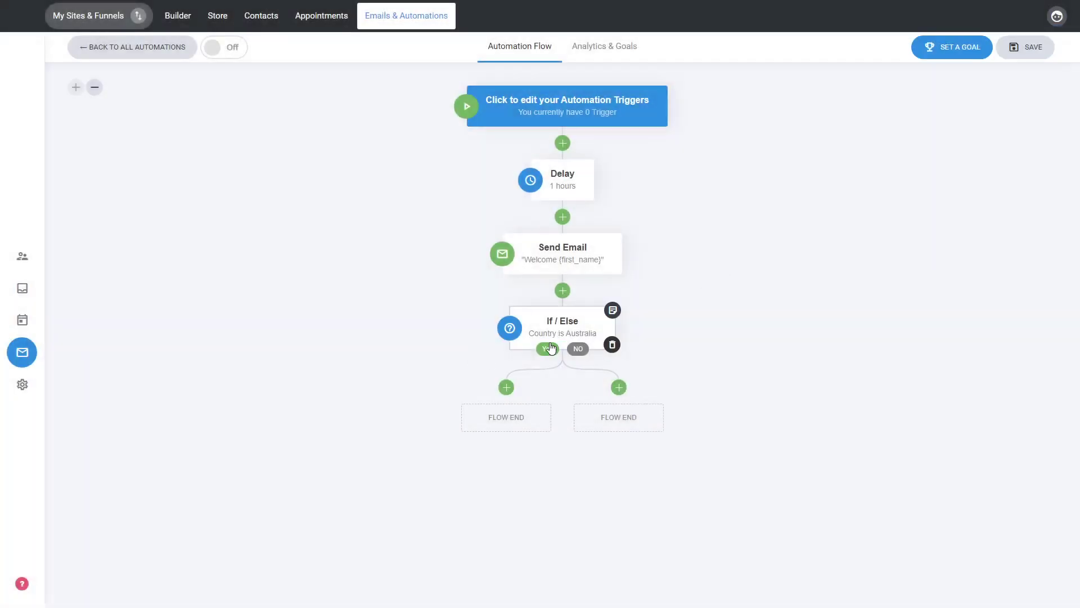
- Add an Add A Tag step on the Yes branch of the If / Else that applies the Australia tag
{"action": "left_click", "coordinate": [507, 388]}
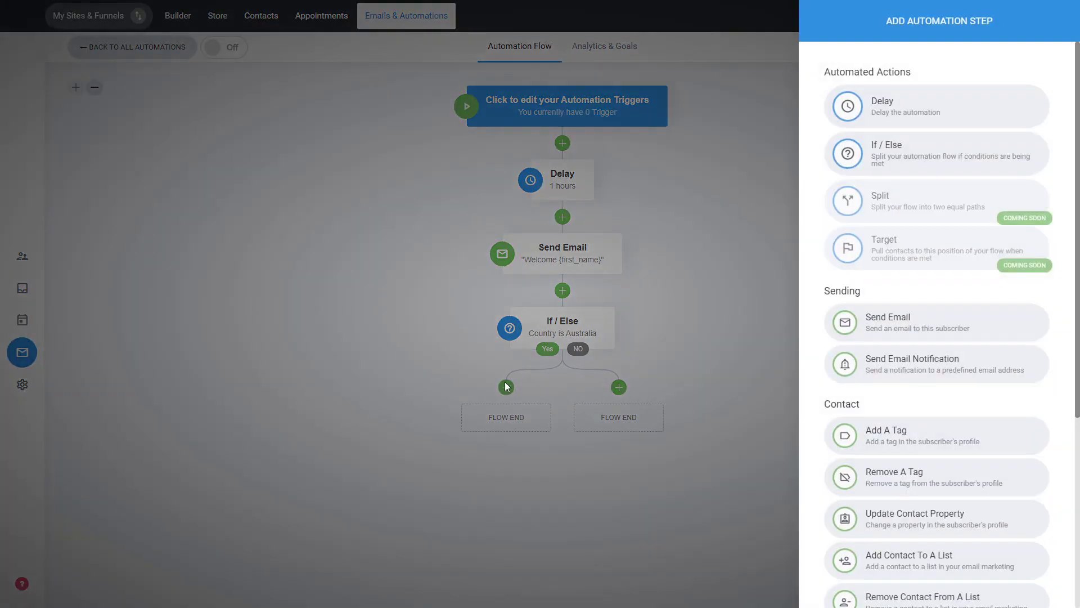
{"action": "left_click", "coordinate": [907, 436]}
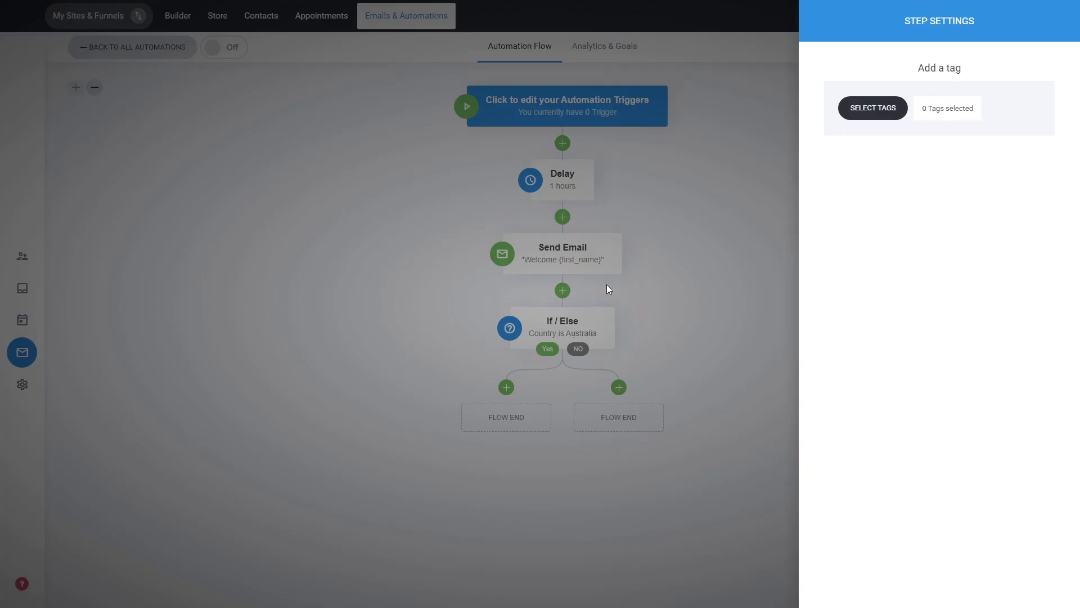
{"action": "left_click", "coordinate": [879, 109]}
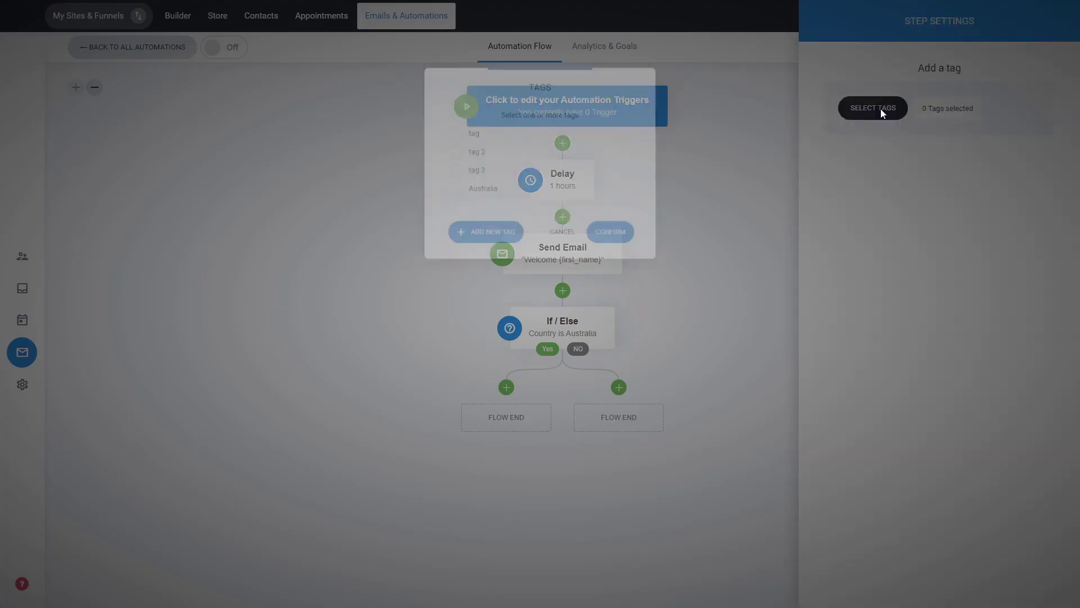
{"action": "left_click", "coordinate": [482, 202]}
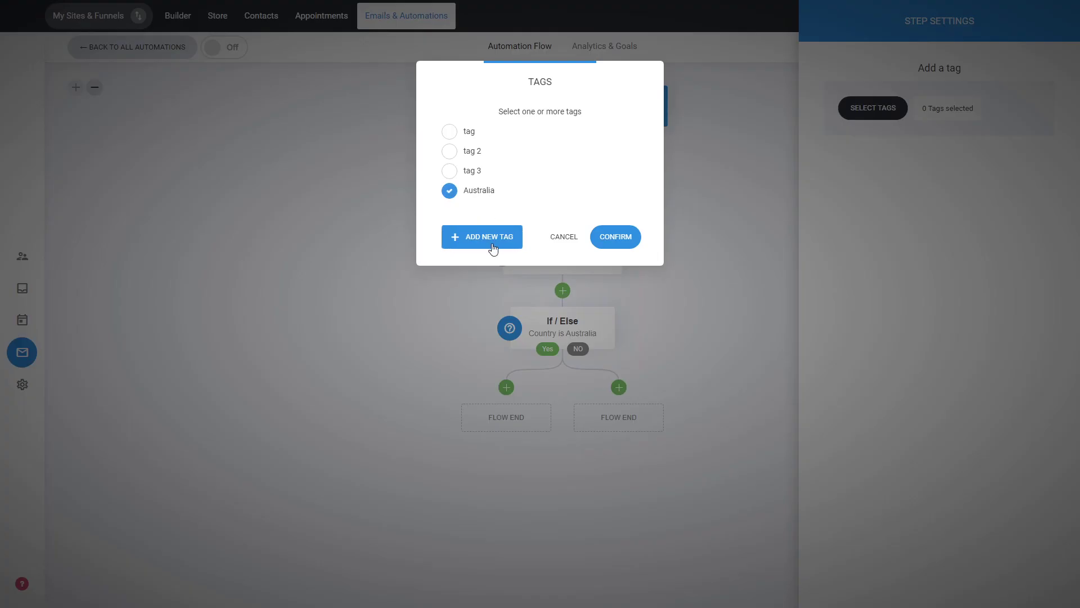
{"action": "left_click", "coordinate": [618, 241]}
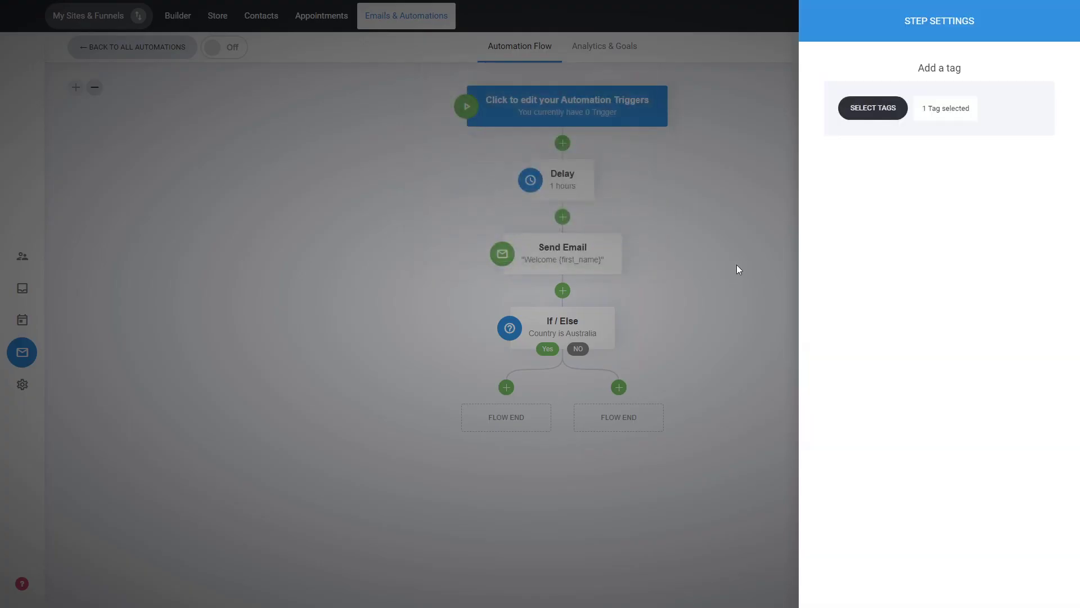
{"action": "left_click", "coordinate": [736, 265]}
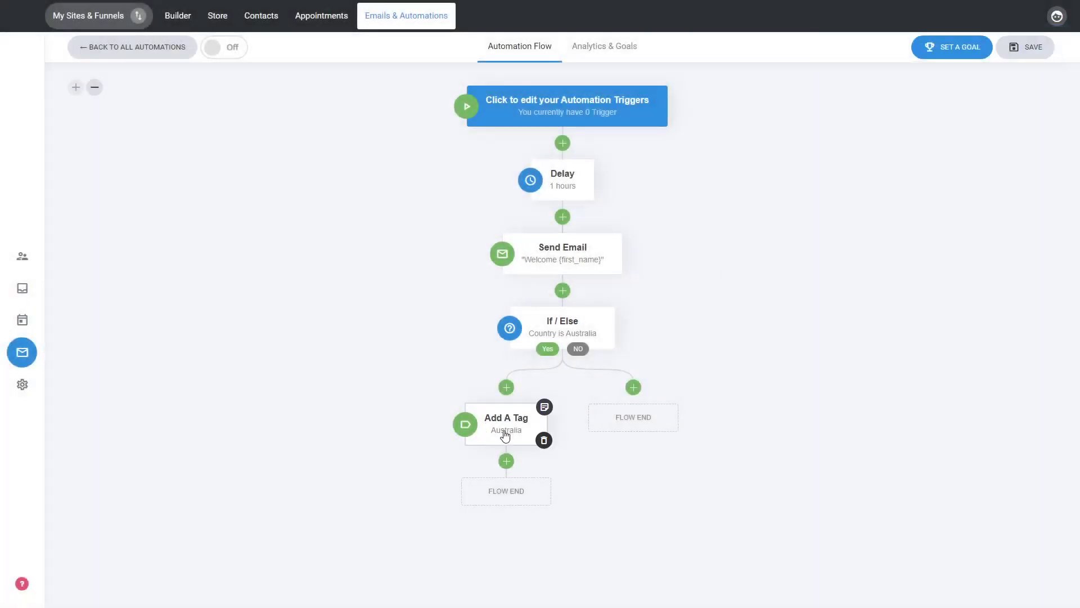
{"action": "mouse_move", "coordinate": [489, 436]}
{"action": "left_click", "coordinate": [633, 387]}
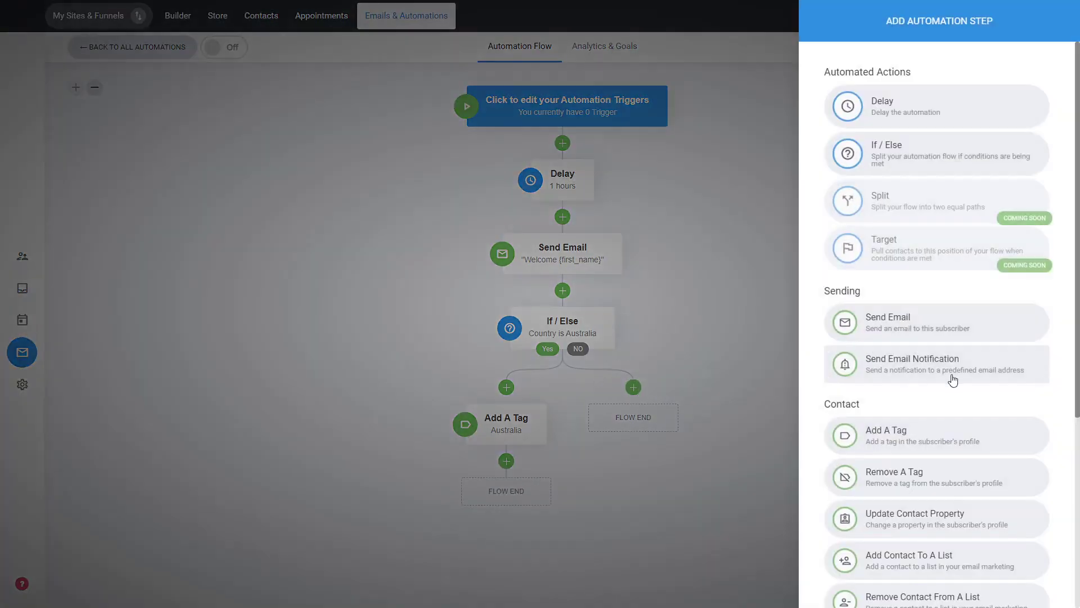
{"action": "scroll", "coordinate": [953, 381], "scroll_direction": "down", "scroll_amount": 3}
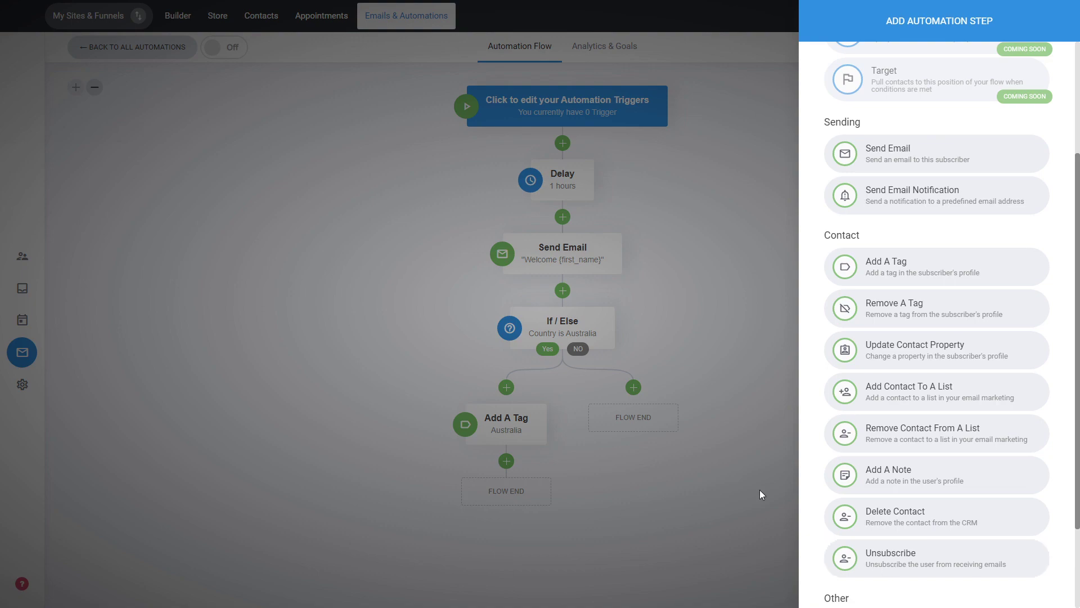
{"action": "left_click", "coordinate": [709, 310]}
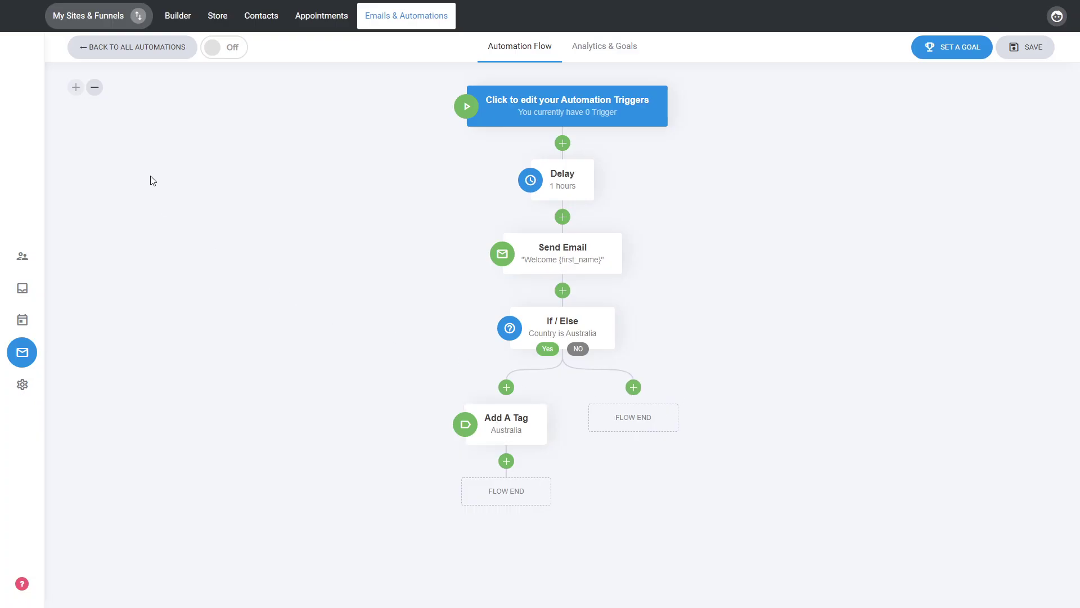
{"action": "left_click", "coordinate": [94, 88]}
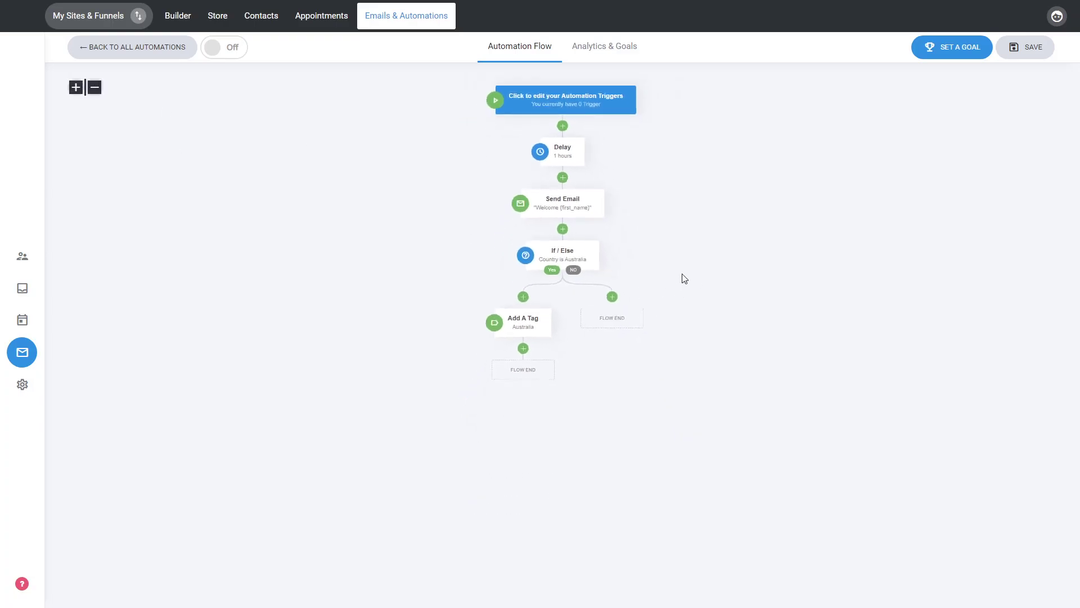
{"action": "left_click", "coordinate": [77, 90]}
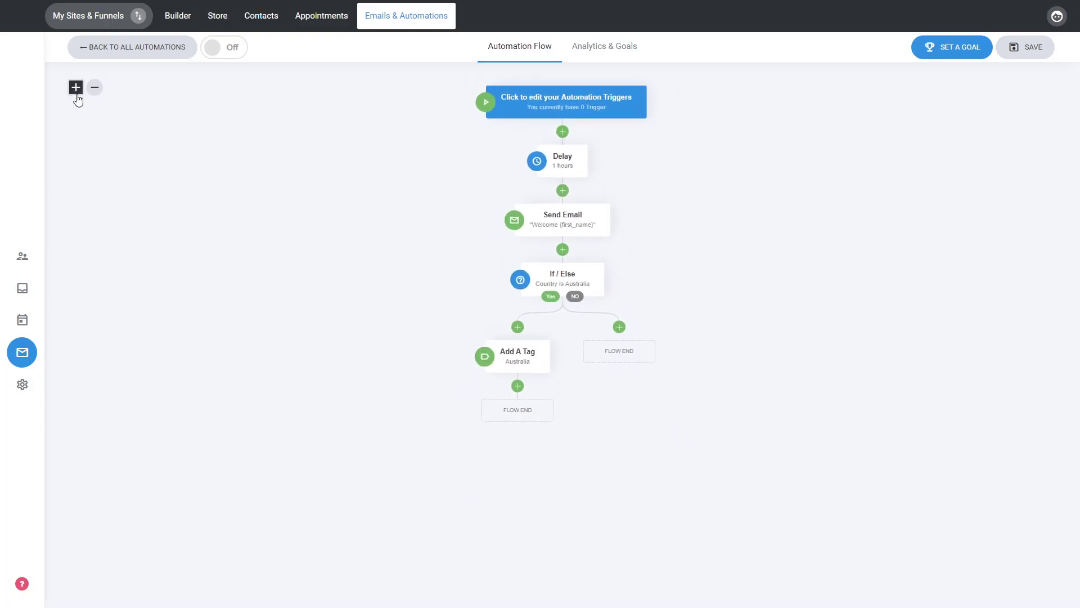
{"action": "left_click", "coordinate": [77, 90]}
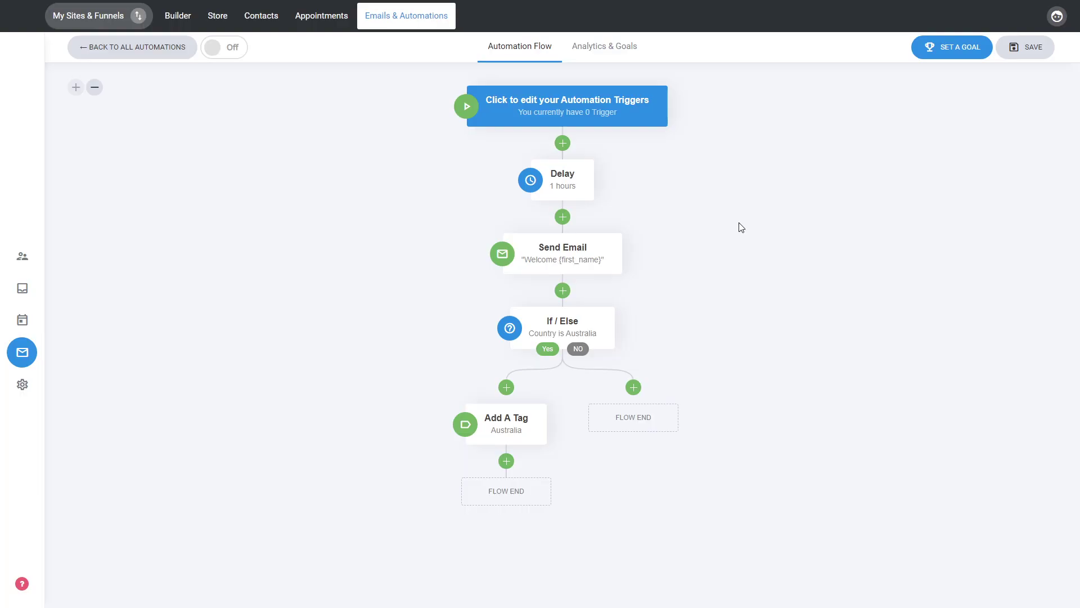
- Add an automation trigger that starts the flow when a contact is added to List 2
{"action": "left_click", "coordinate": [617, 119]}
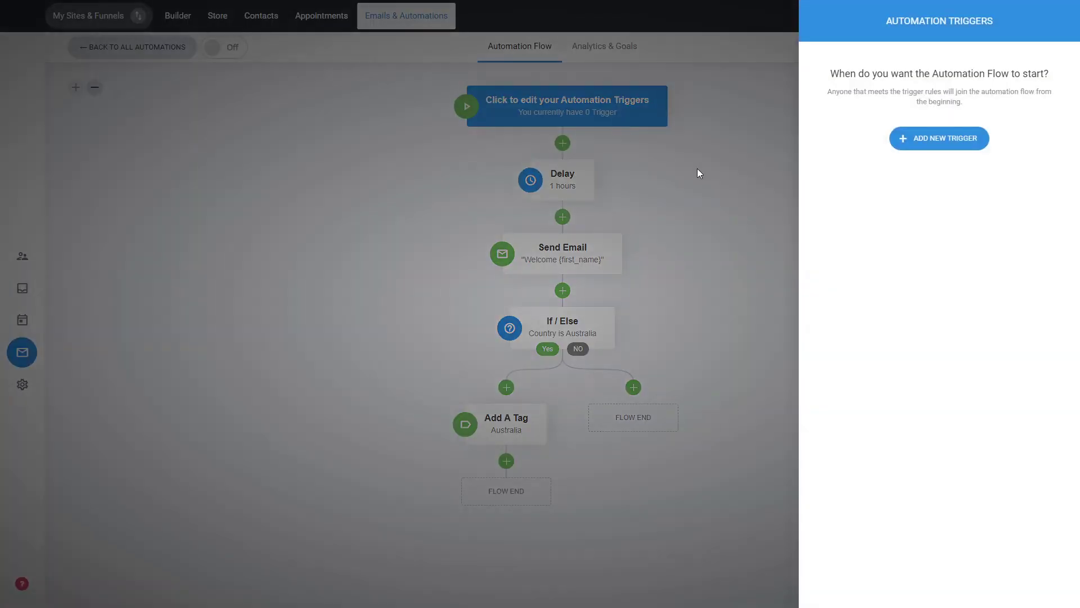
{"action": "left_click", "coordinate": [919, 148]}
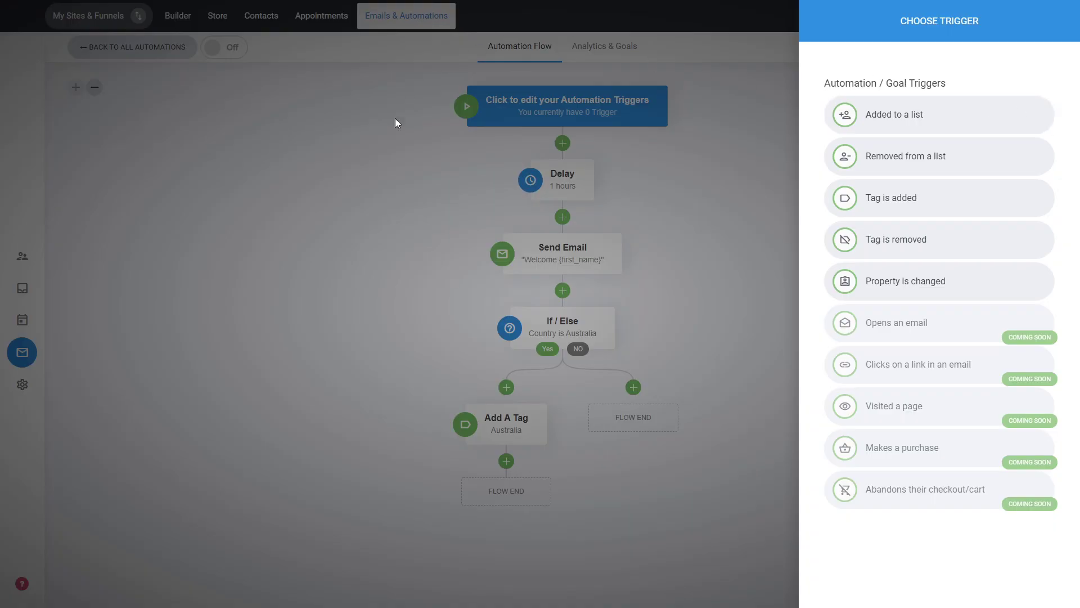
{"action": "left_click", "coordinate": [927, 123]}
{"action": "left_click", "coordinate": [856, 112]}
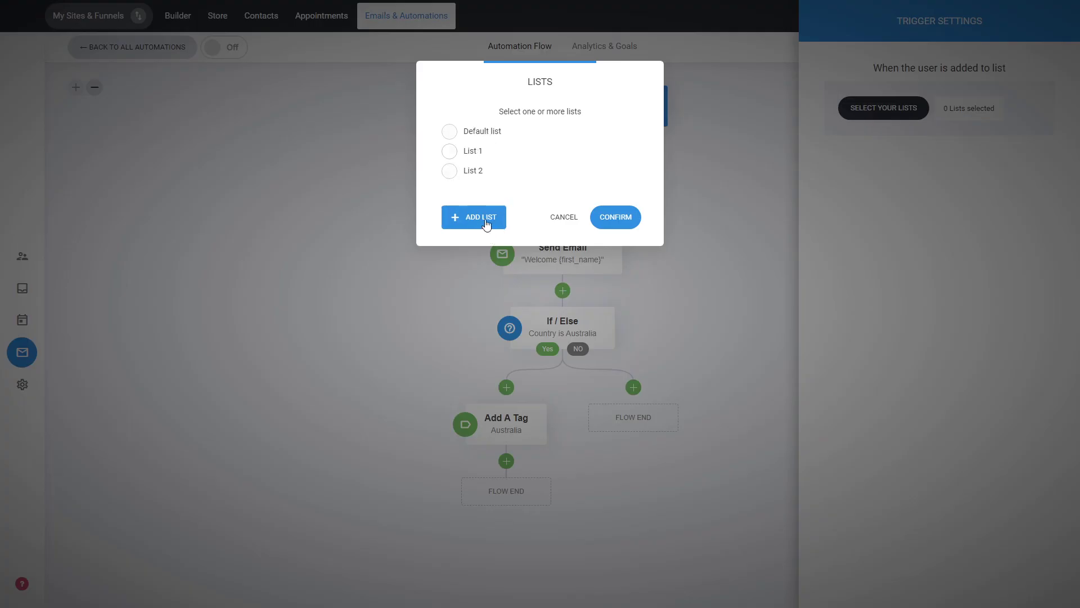
{"action": "left_click", "coordinate": [477, 175]}
{"action": "left_click", "coordinate": [609, 217]}
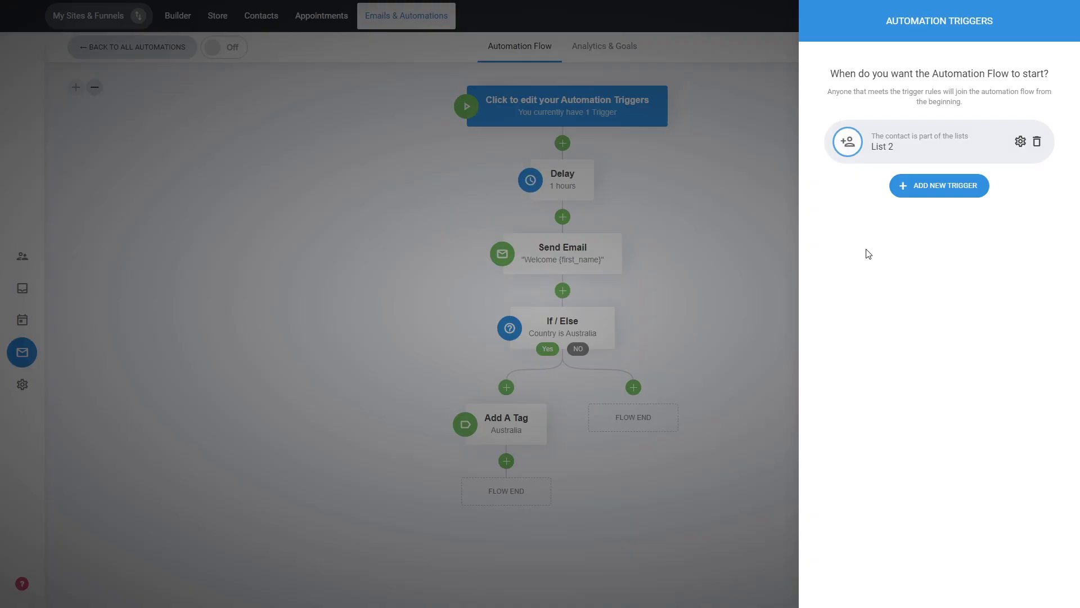
- Add an automation goal that is reached when a contact is tagged with tag 2
{"action": "left_click", "coordinate": [731, 212]}
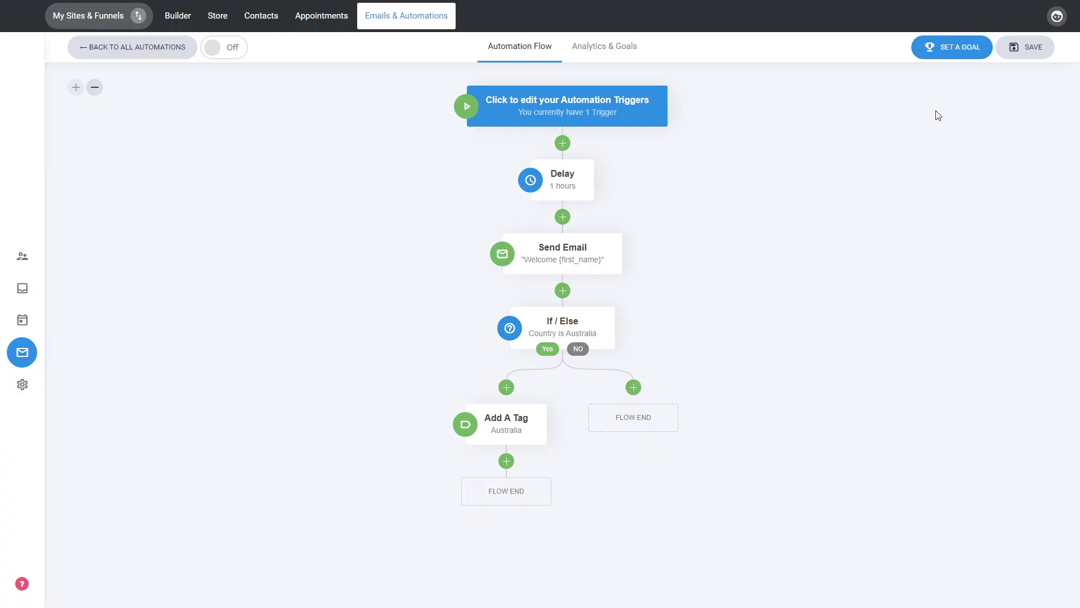
{"action": "left_click", "coordinate": [948, 59]}
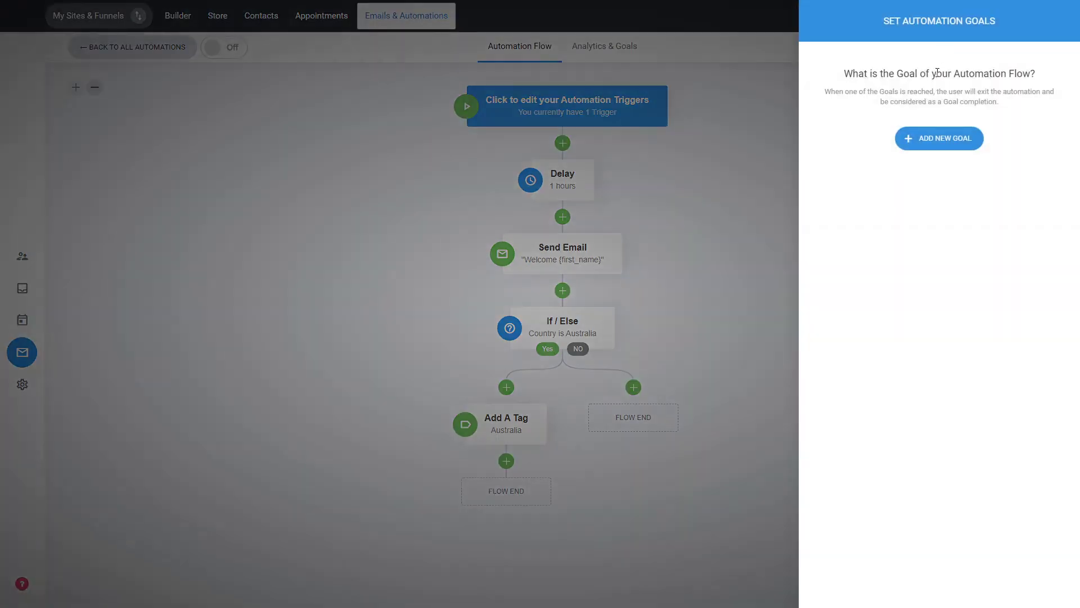
{"action": "left_click", "coordinate": [944, 141]}
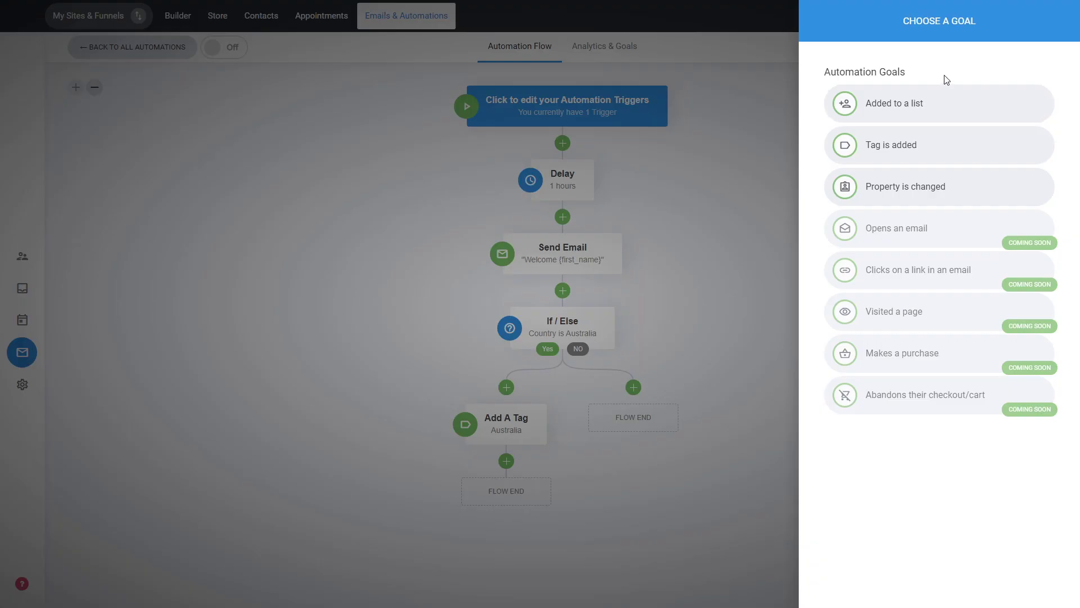
{"action": "left_click", "coordinate": [944, 148]}
{"action": "left_click", "coordinate": [859, 115]}
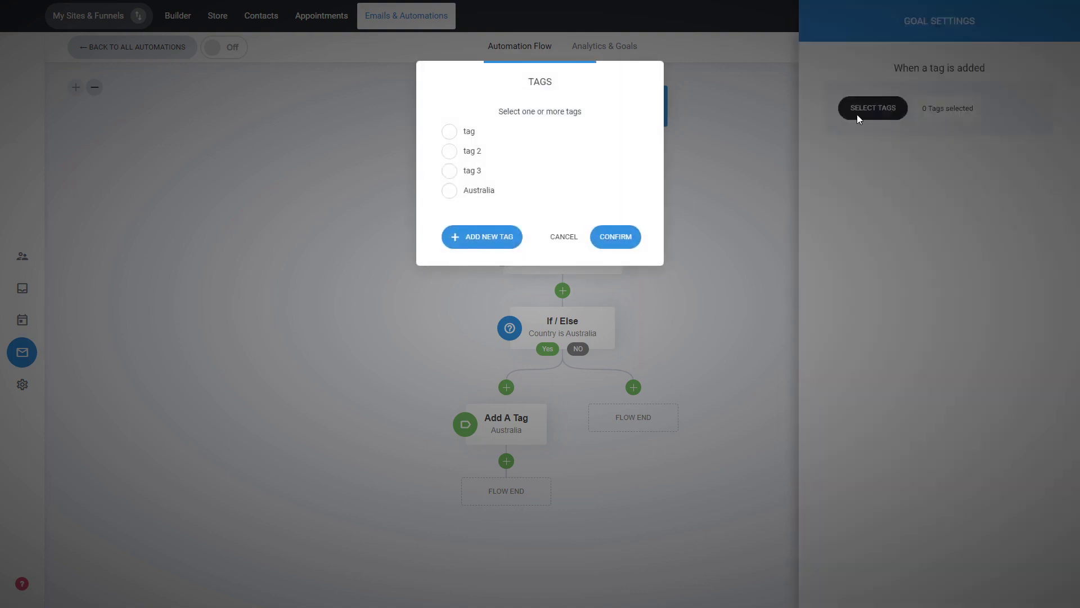
{"action": "left_click", "coordinate": [473, 155]}
{"action": "left_click", "coordinate": [610, 236]}
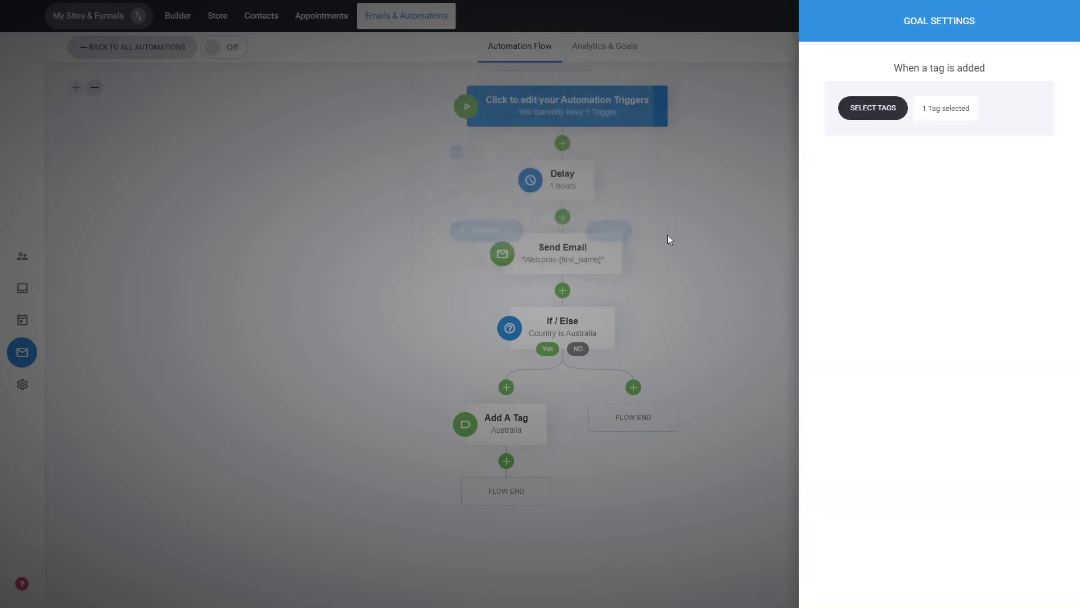
{"action": "left_click", "coordinate": [690, 279]}
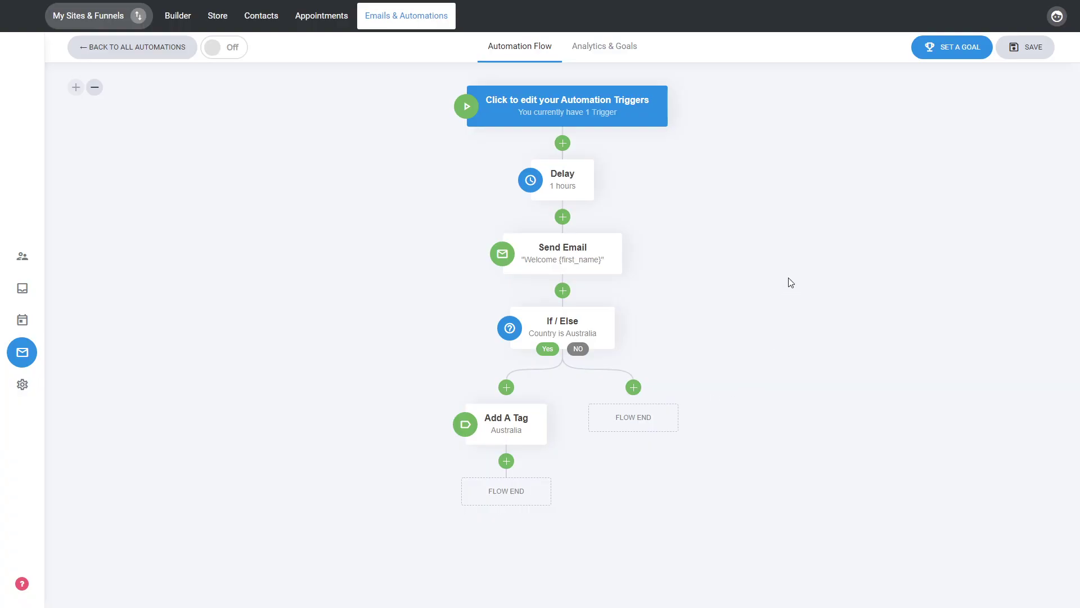
{"action": "left_click", "coordinate": [948, 63]}
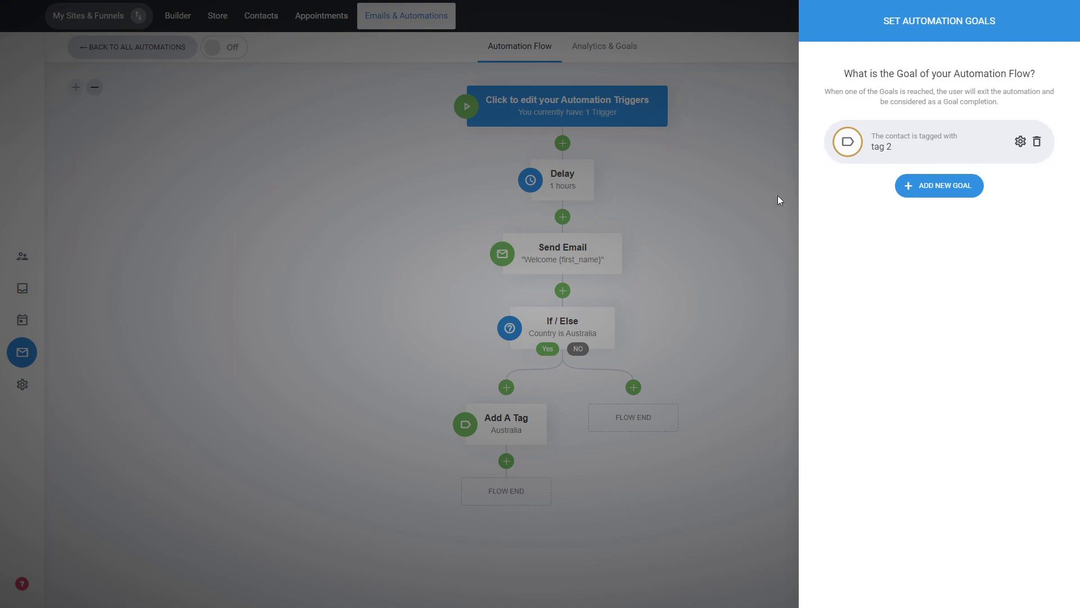
{"action": "left_click", "coordinate": [701, 185]}
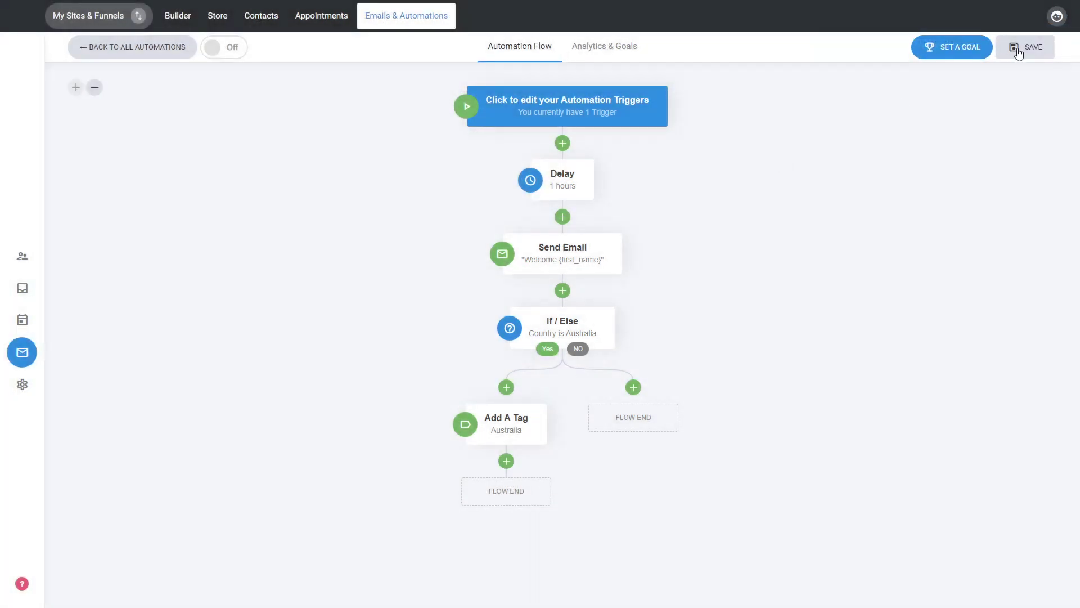
- Save the automation flow and turn the automation on
{"action": "left_click", "coordinate": [1018, 52]}
{"action": "left_click", "coordinate": [228, 54]}
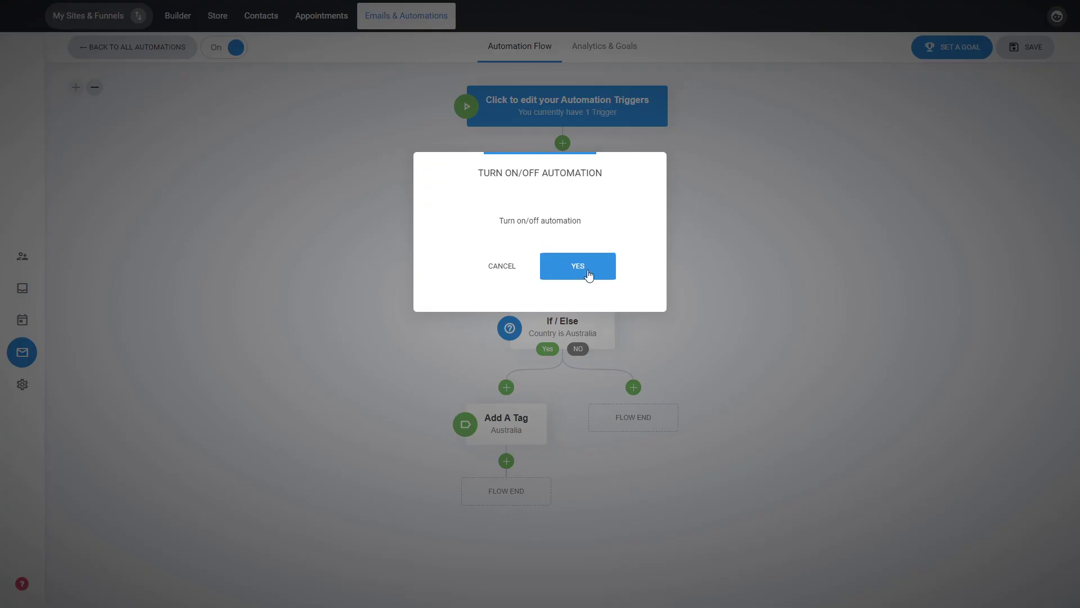
{"action": "left_click", "coordinate": [577, 266]}
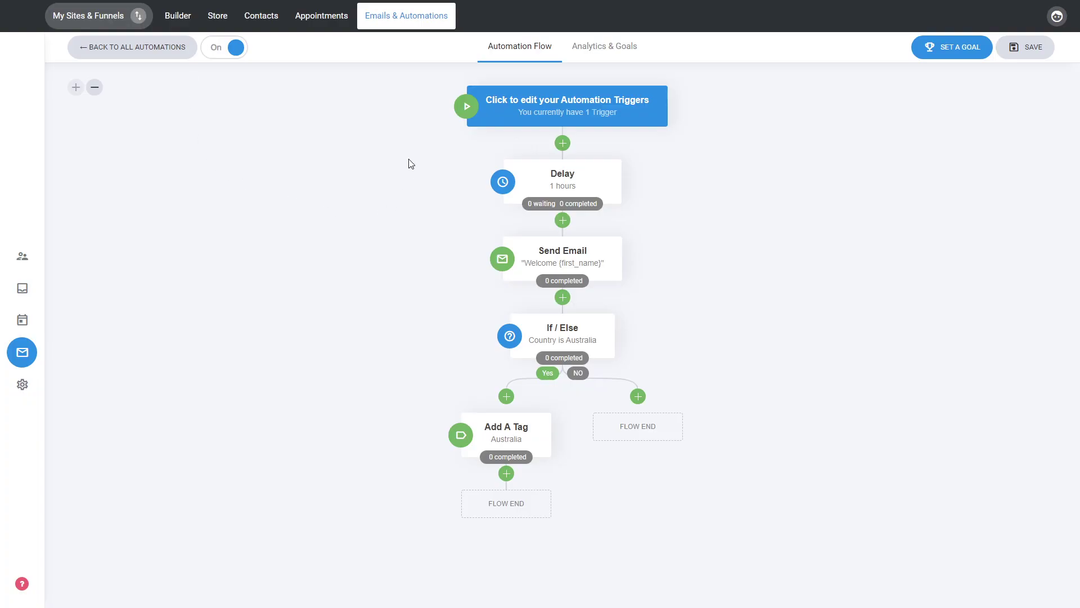
- Review the automation's analytics, goal completion and flow email statistics, and return to the flow editor
{"action": "left_click", "coordinate": [609, 55]}
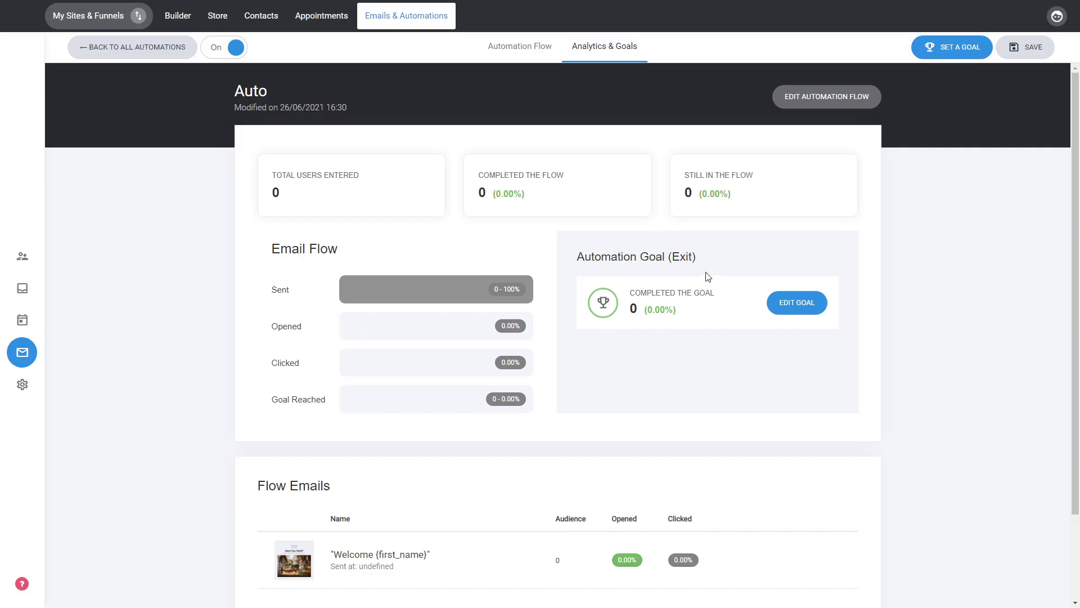
{"action": "scroll", "coordinate": [684, 301], "scroll_direction": "down", "scroll_amount": 2}
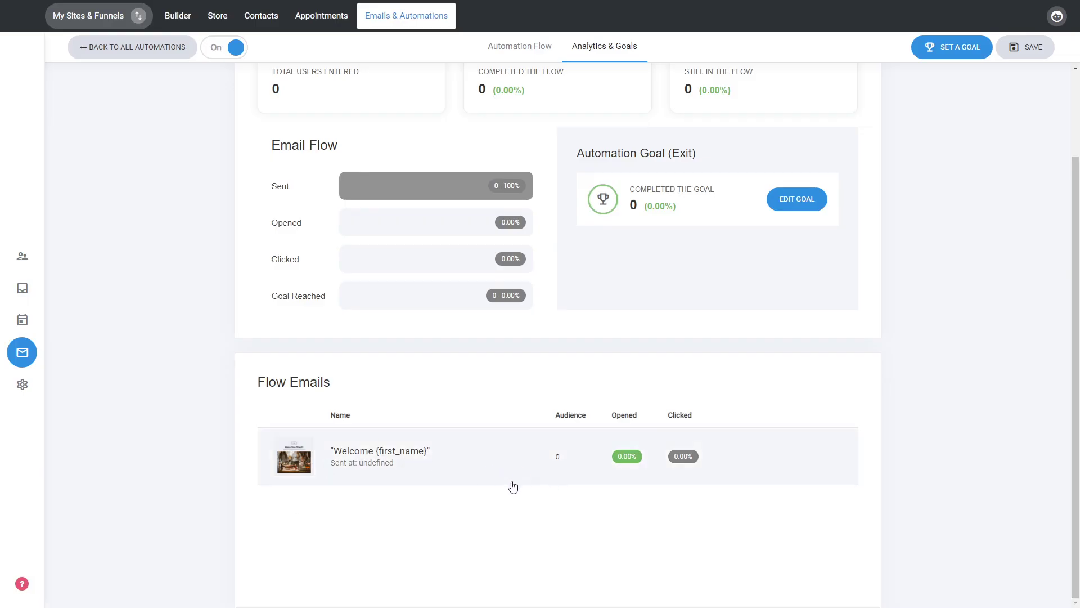
{"action": "scroll", "coordinate": [512, 484], "scroll_direction": "up", "scroll_amount": 2}
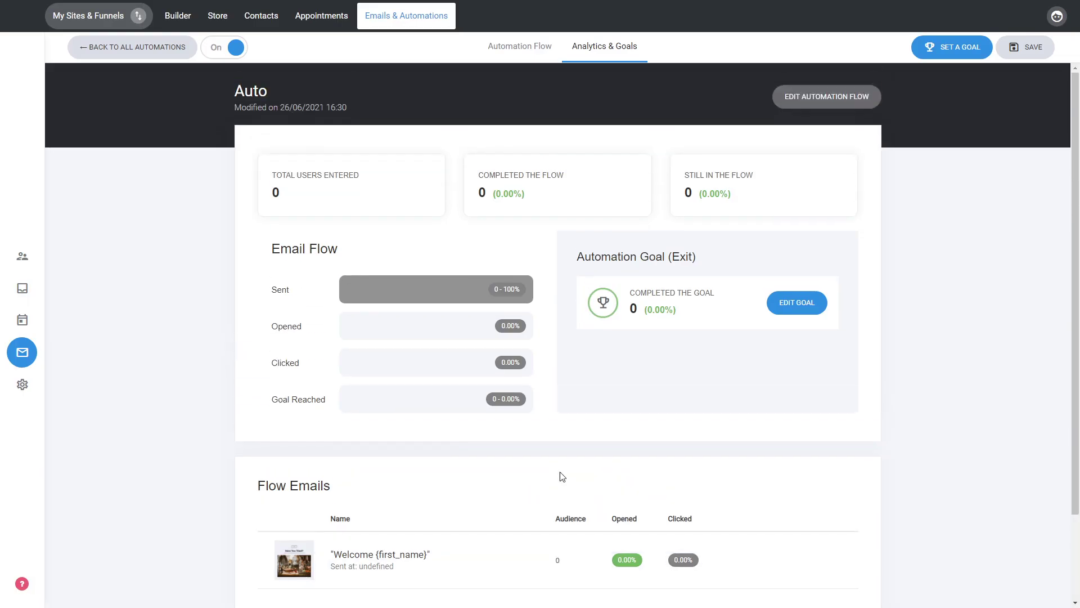
{"action": "left_click", "coordinate": [843, 97]}
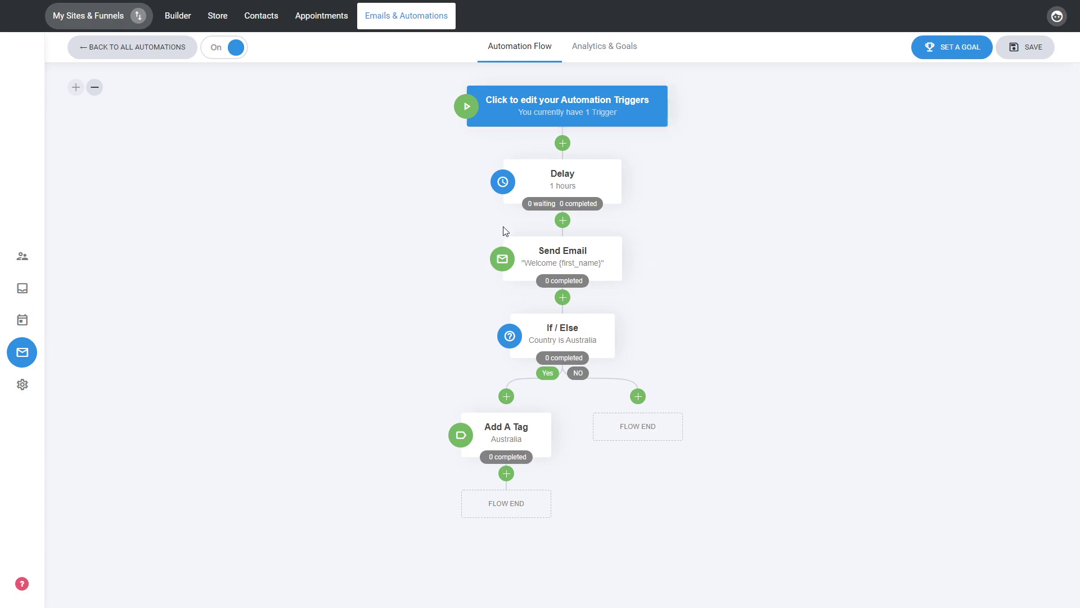
- Move the Send Email step above the Delay step and back below it
{"action": "mouse_move", "coordinate": [536, 208]}
{"action": "mouse_move", "coordinate": [556, 289]}
{"action": "mouse_move", "coordinate": [582, 264]}
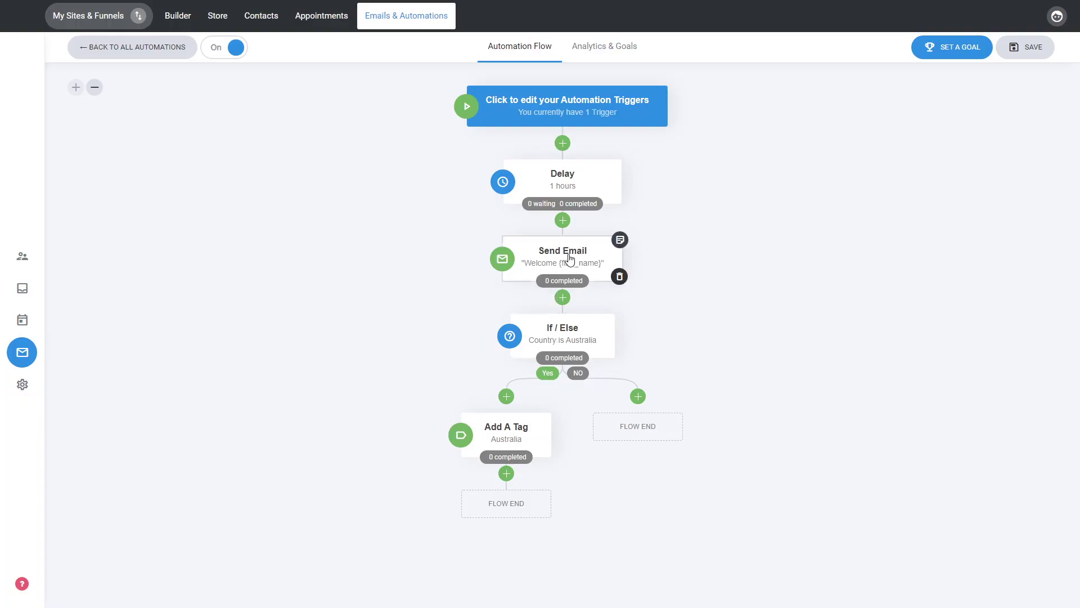
{"action": "mouse_move", "coordinate": [585, 332]}
{"action": "mouse_move", "coordinate": [495, 438]}
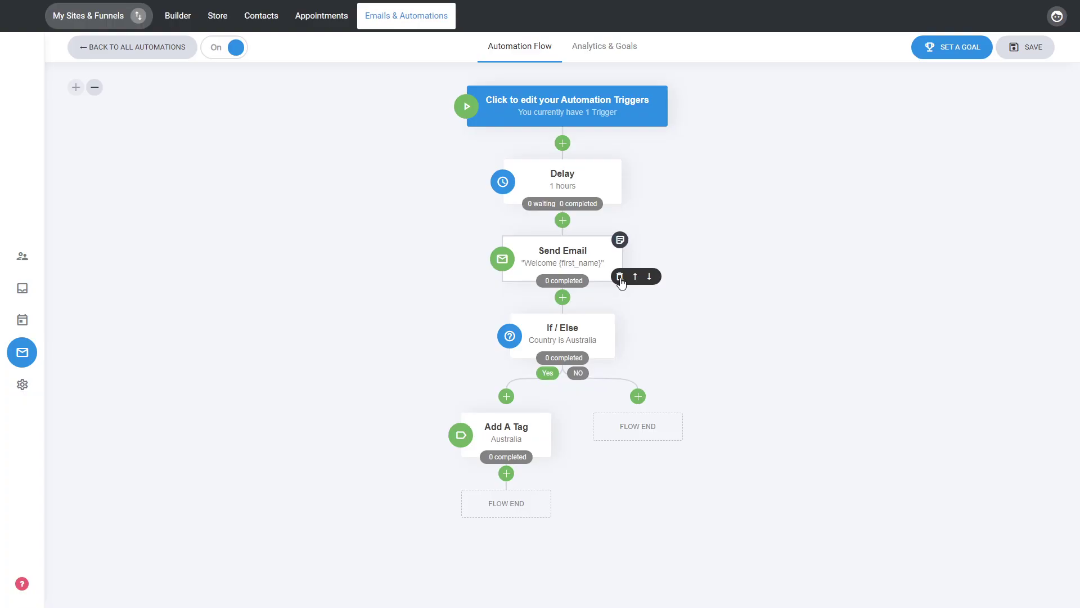
{"action": "left_click", "coordinate": [636, 278]}
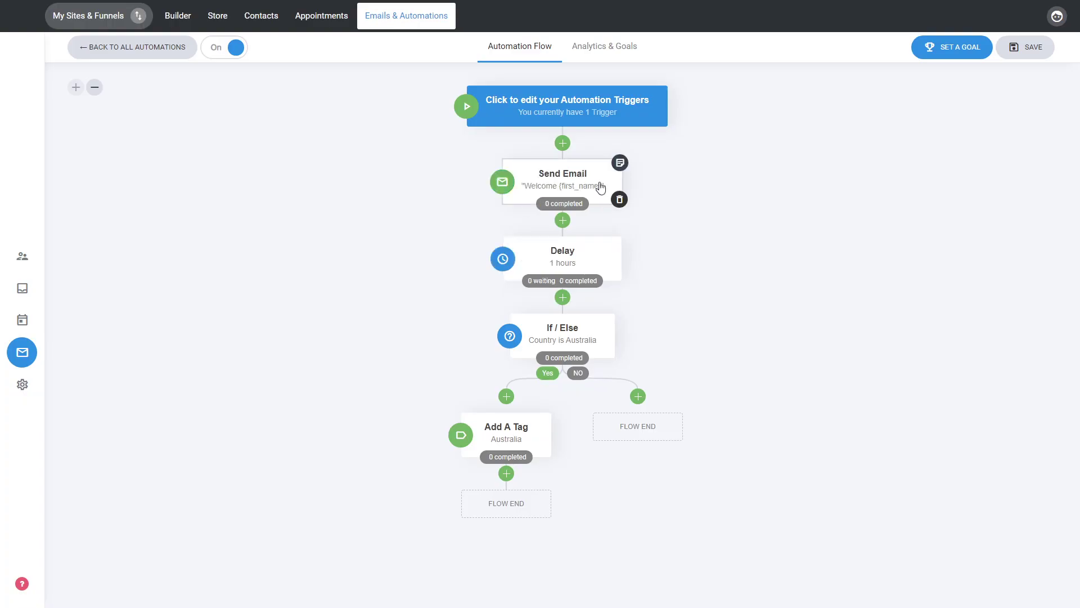
{"action": "left_click", "coordinate": [649, 199]}
{"action": "mouse_move", "coordinate": [578, 173]}
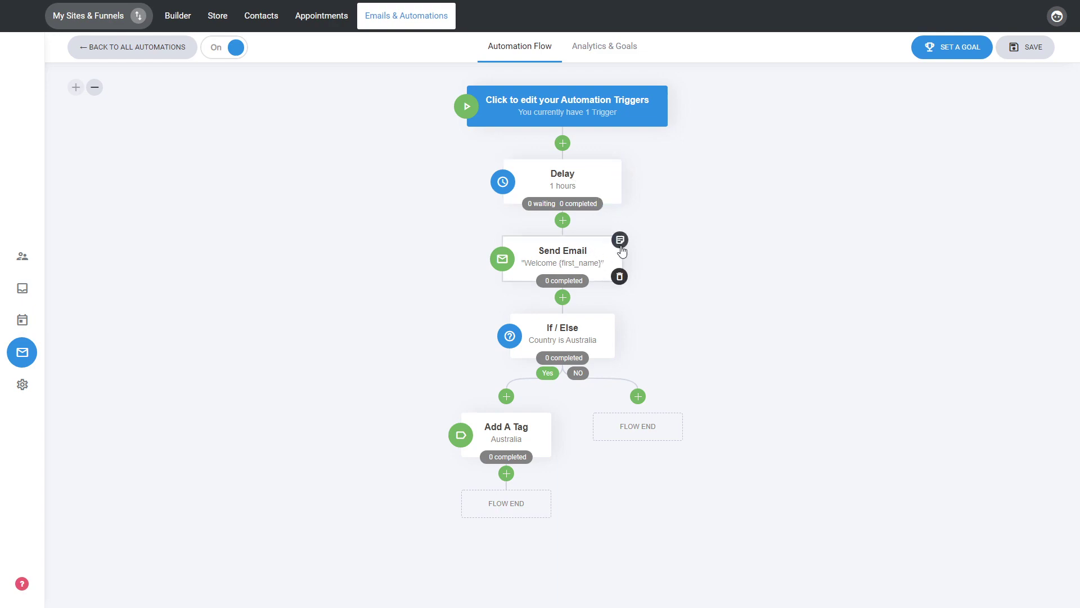
- Add the sticky notes "Note" and "Note 2" to the Send Email step and pin "Note 2" beside it
{"action": "left_click", "coordinate": [621, 240]}
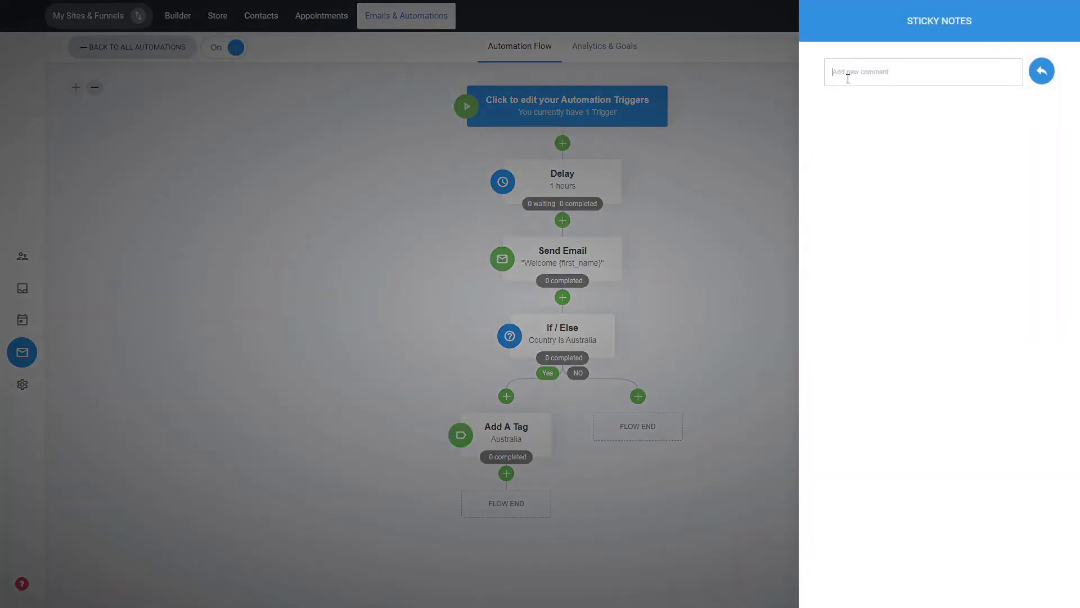
{"action": "type", "text": "Note"}
{"action": "left_click", "coordinate": [1041, 72]}
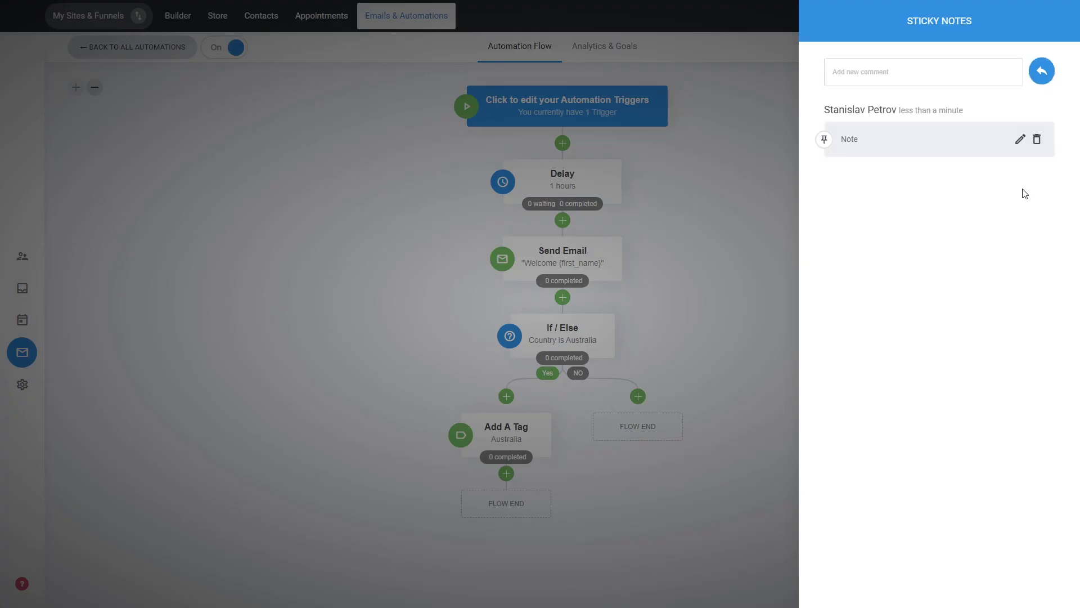
{"action": "left_click", "coordinate": [949, 71]}
{"action": "type", "text": "Note 2"}
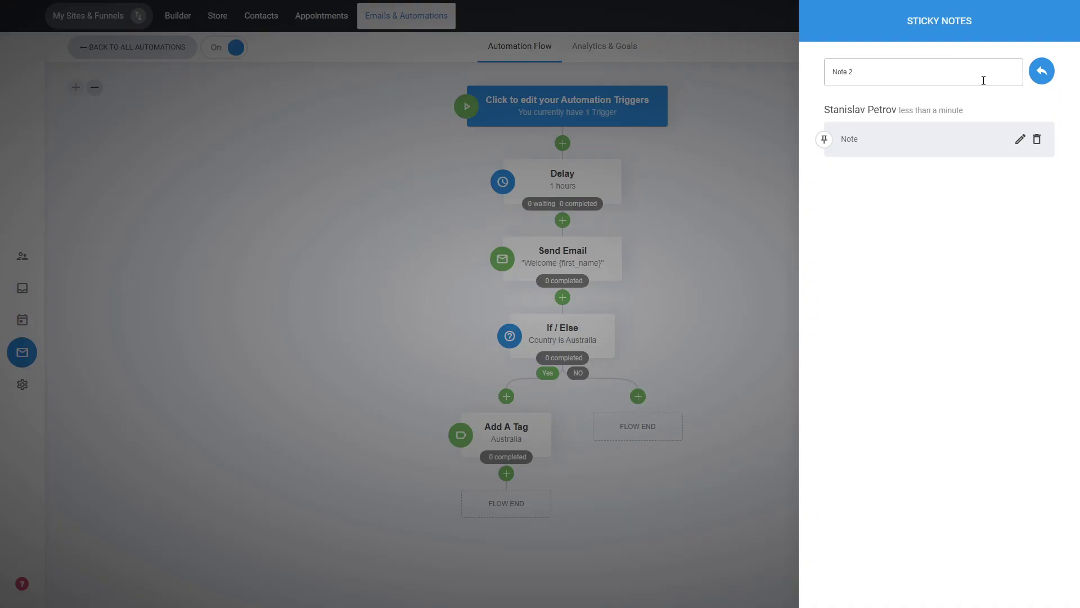
{"action": "left_click", "coordinate": [1042, 72]}
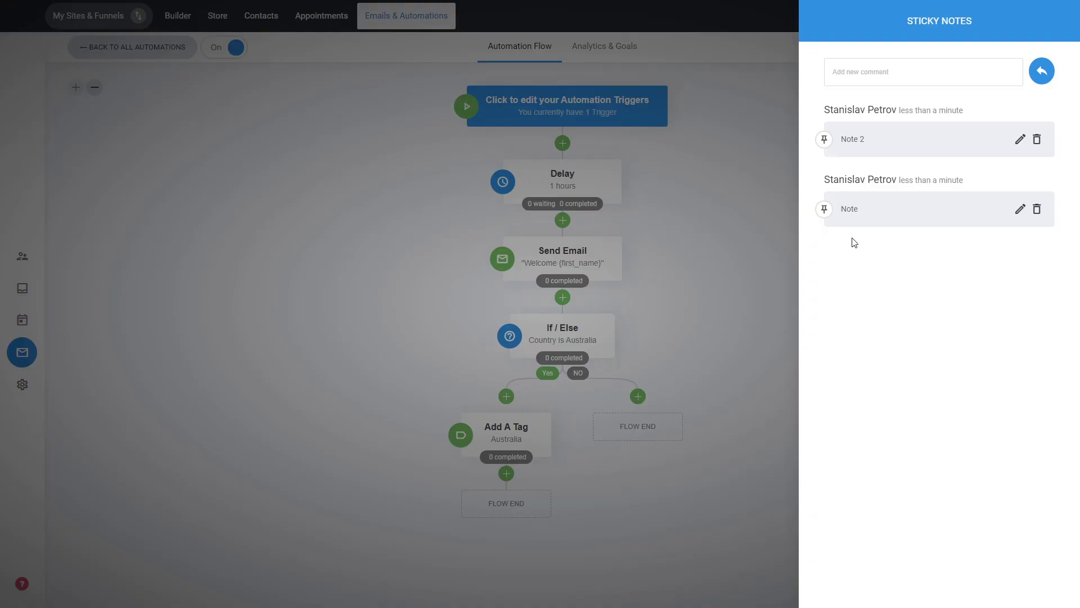
{"action": "left_click", "coordinate": [824, 144]}
{"action": "left_click", "coordinate": [733, 246]}
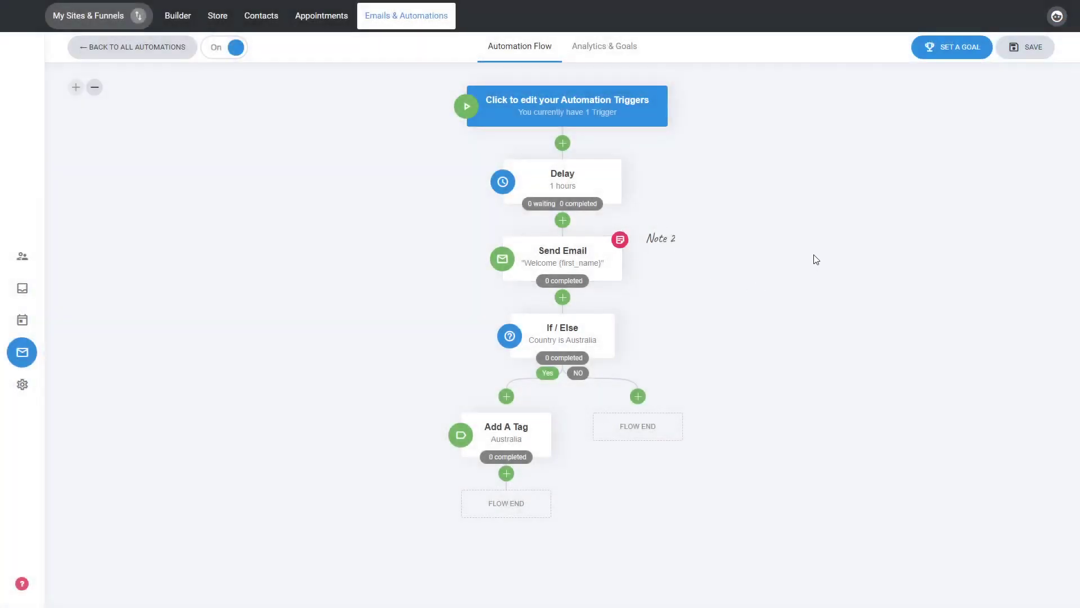
{"action": "mouse_move", "coordinate": [673, 250]}
- Save the changed automation flow and return to the list of all automations
{"action": "left_click", "coordinate": [178, 56]}
{"action": "left_click", "coordinate": [592, 271]}
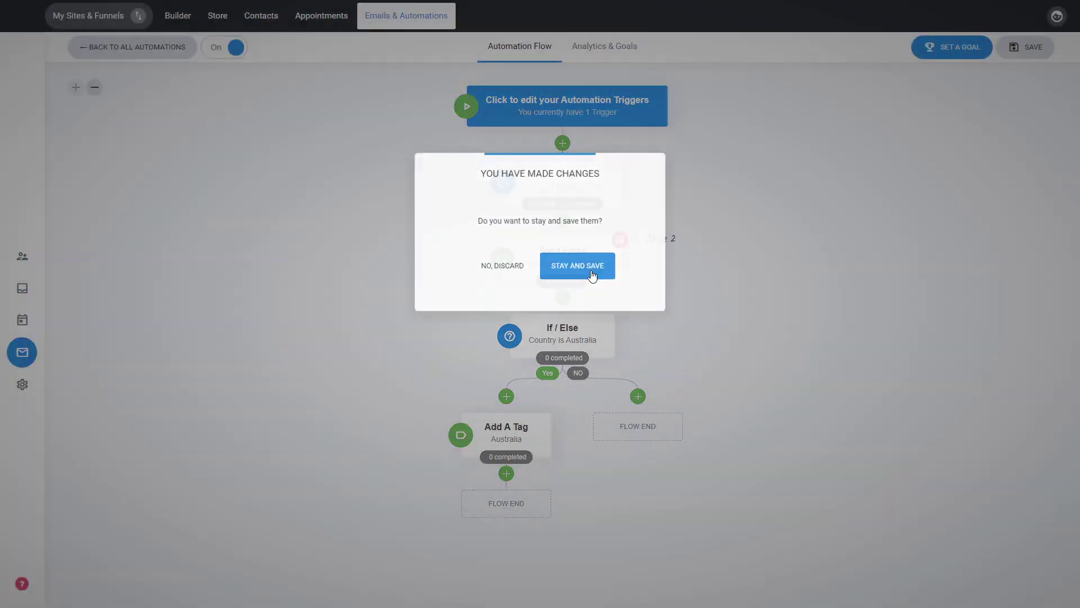
{"action": "left_click", "coordinate": [1008, 48]}
{"action": "left_click", "coordinate": [124, 52]}
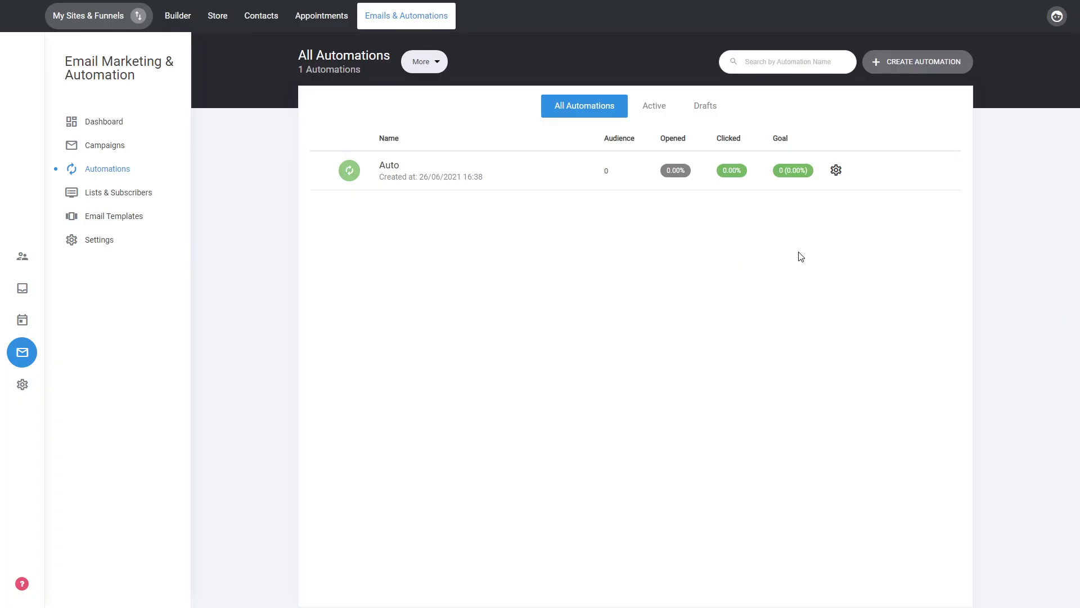
{"action": "left_click", "coordinate": [836, 170]}
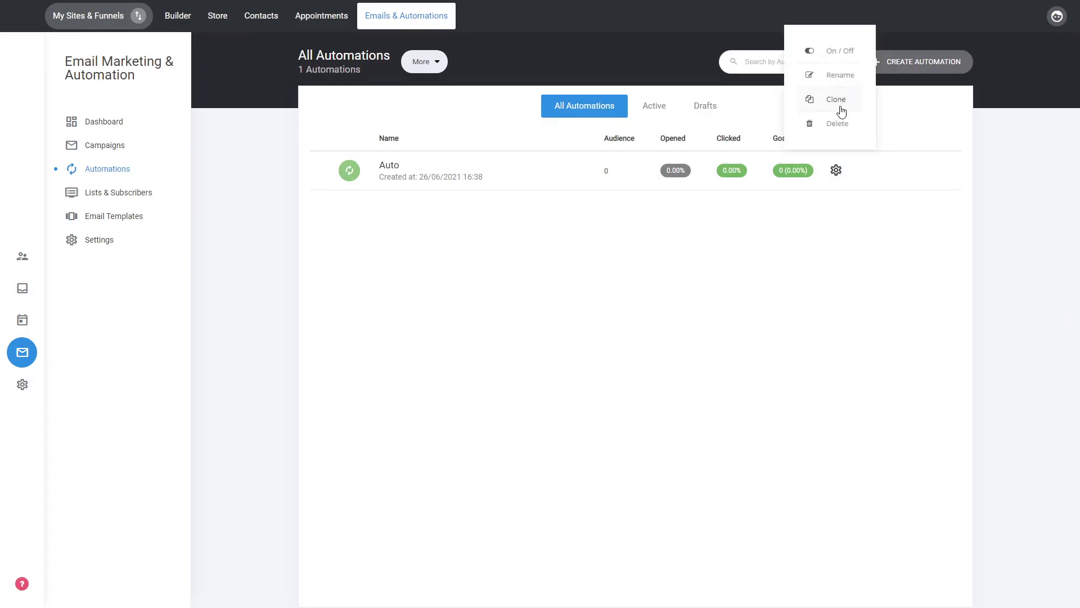
{"action": "left_click", "coordinate": [820, 229]}
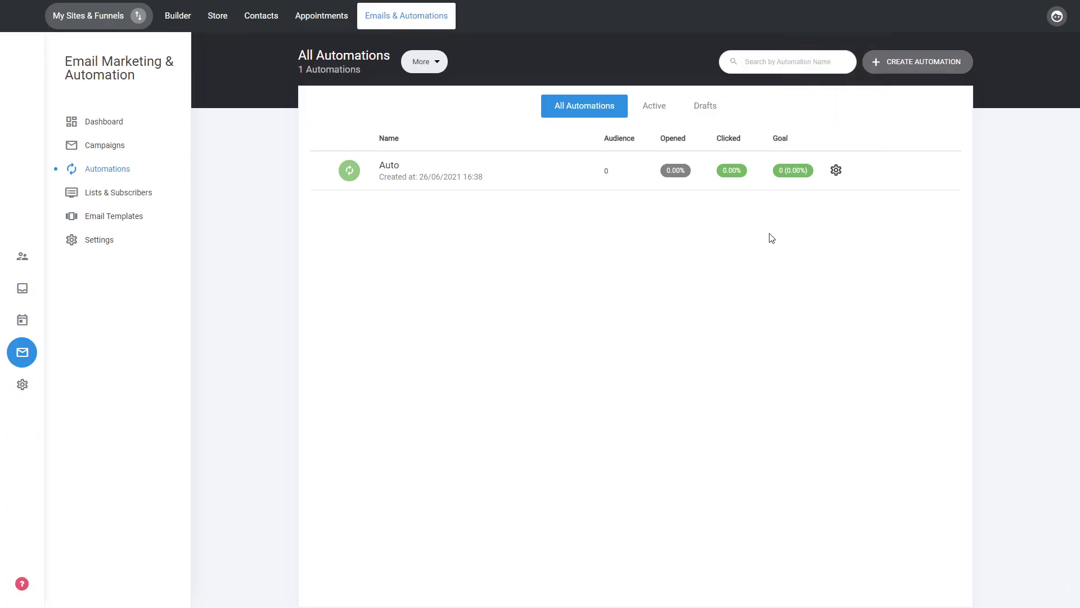